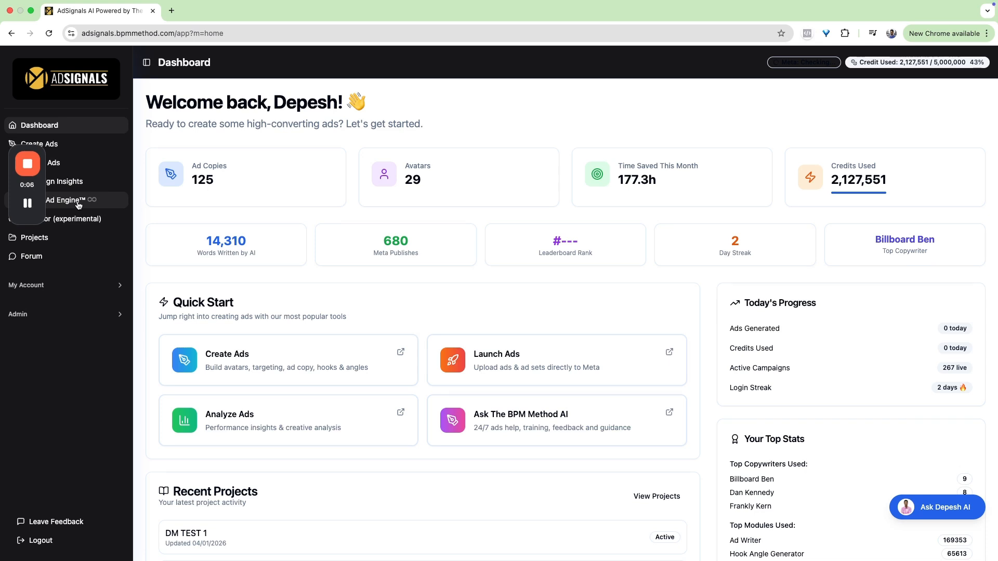
- Open the Infinite Ad Engine, dismiss its tour offer and review the hooks in the mixed angles view
left_click(77, 204)
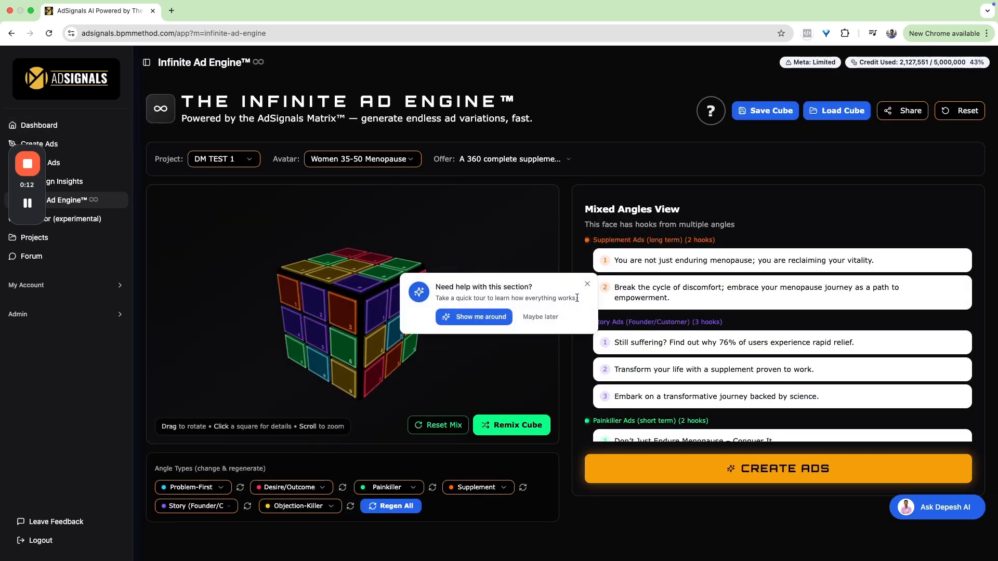
left_click(587, 284)
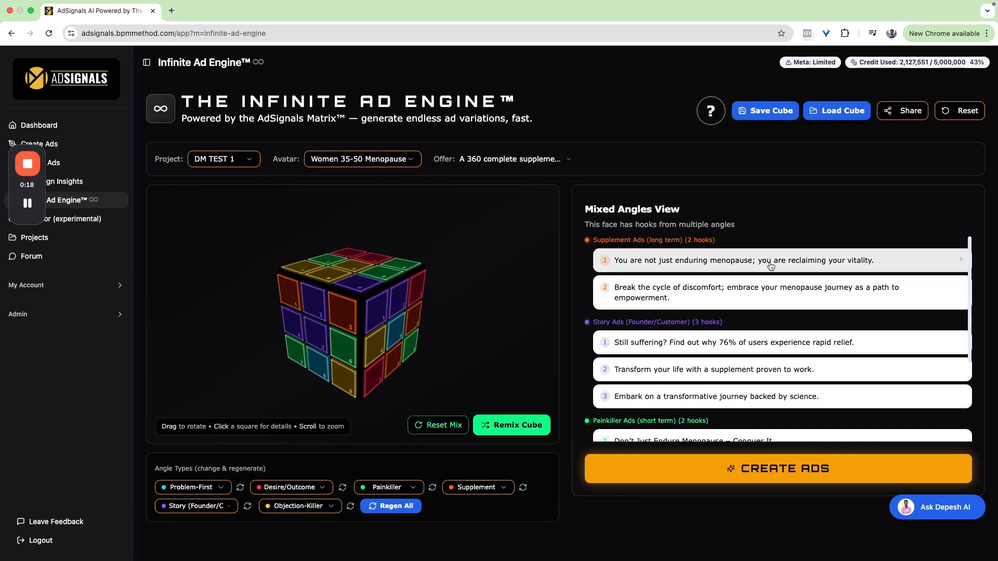
scroll(773, 296, "down", 4)
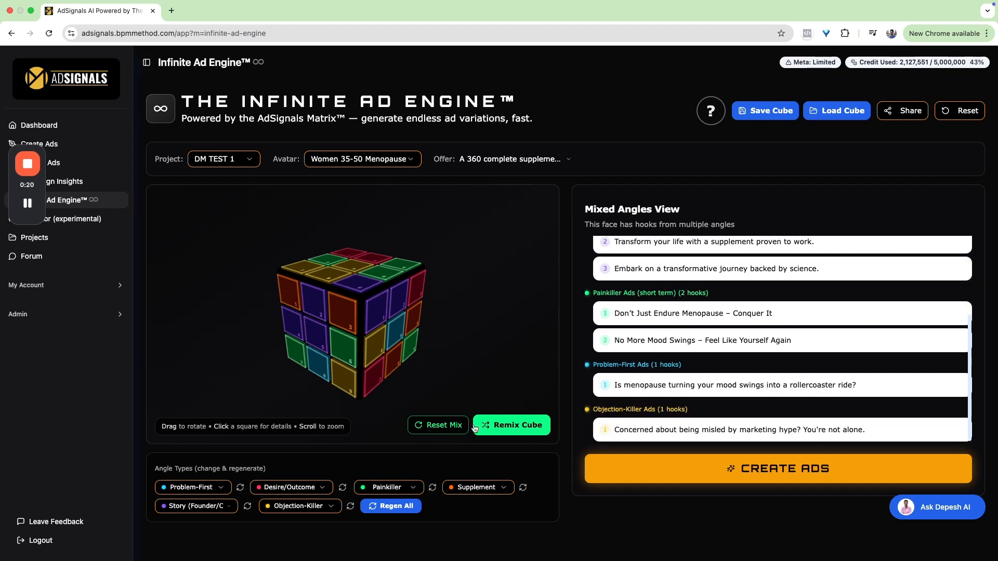
- Reset the cube's mix and show the Desire/Outcome face
left_click(450, 432)
left_click(376, 345)
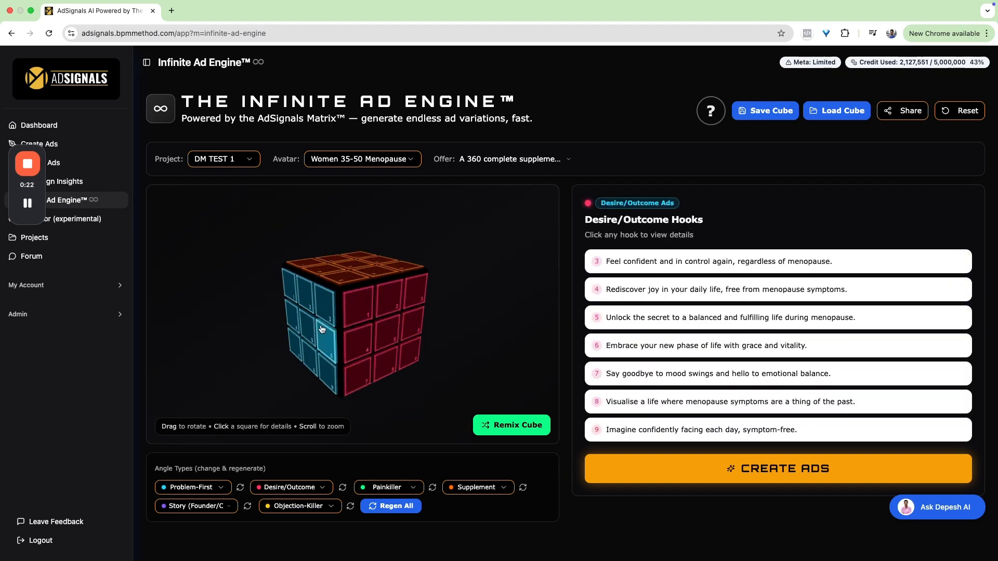
left_click(289, 488)
left_click(289, 489)
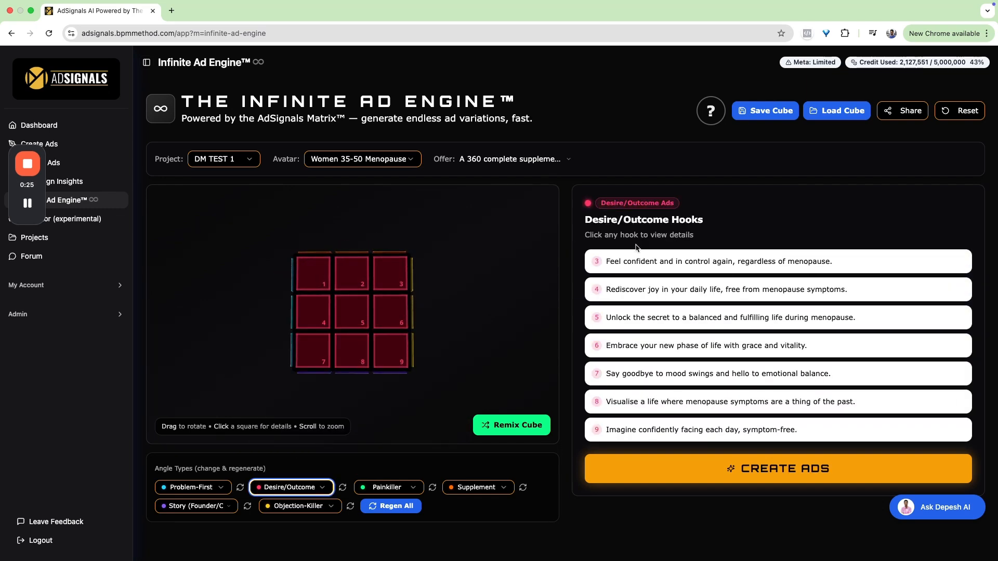
- View the details of Desire/Outcome hook 5 and return to that face's list of hooks
left_click_drag(611, 220, 701, 220)
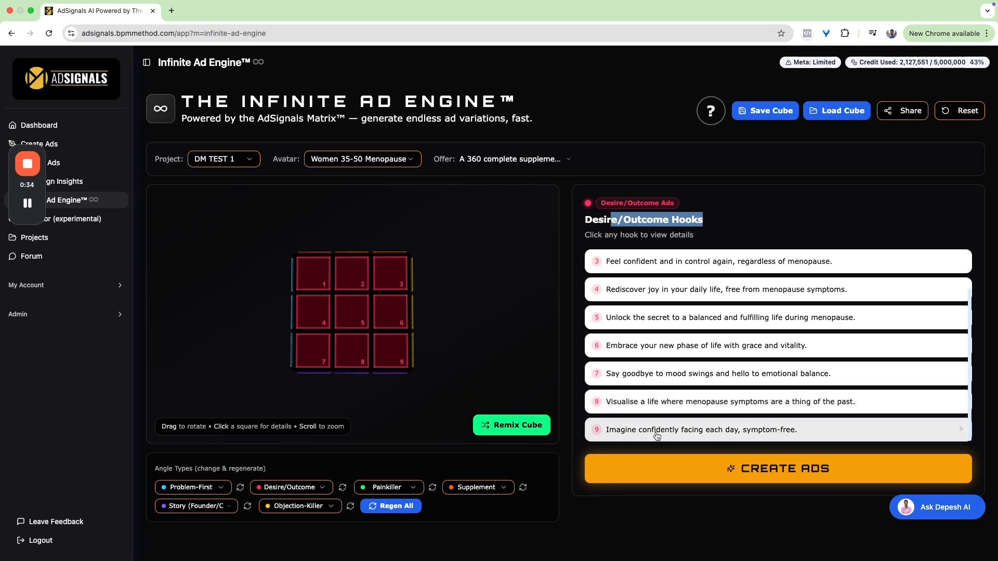
left_click(650, 317)
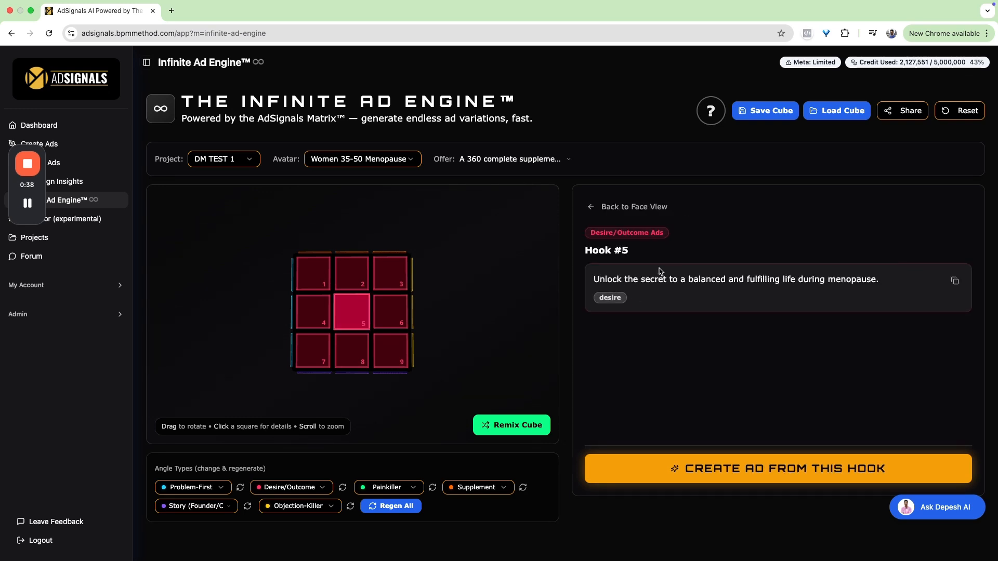
left_click(629, 207)
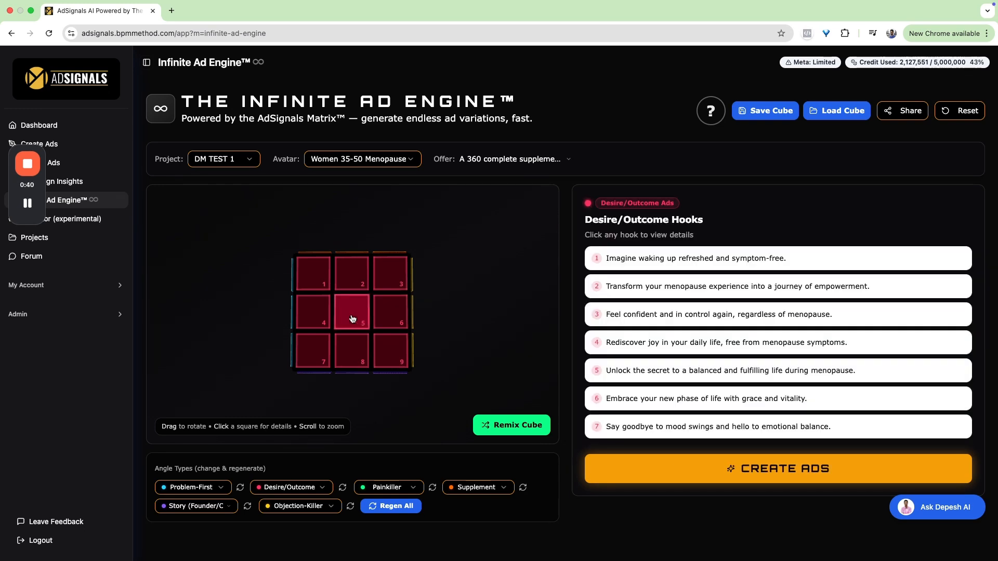
- Rotate the cube to the Objection-Killer face and on to the Painkiller face, reviewing the hooks of each
left_click_drag(353, 319, 272, 315)
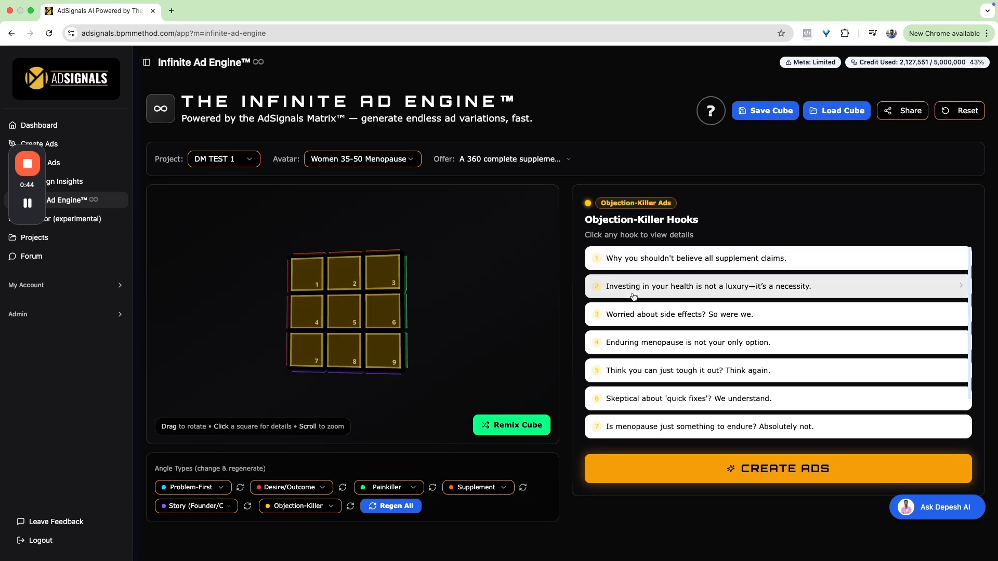
scroll(647, 353, "down", 2)
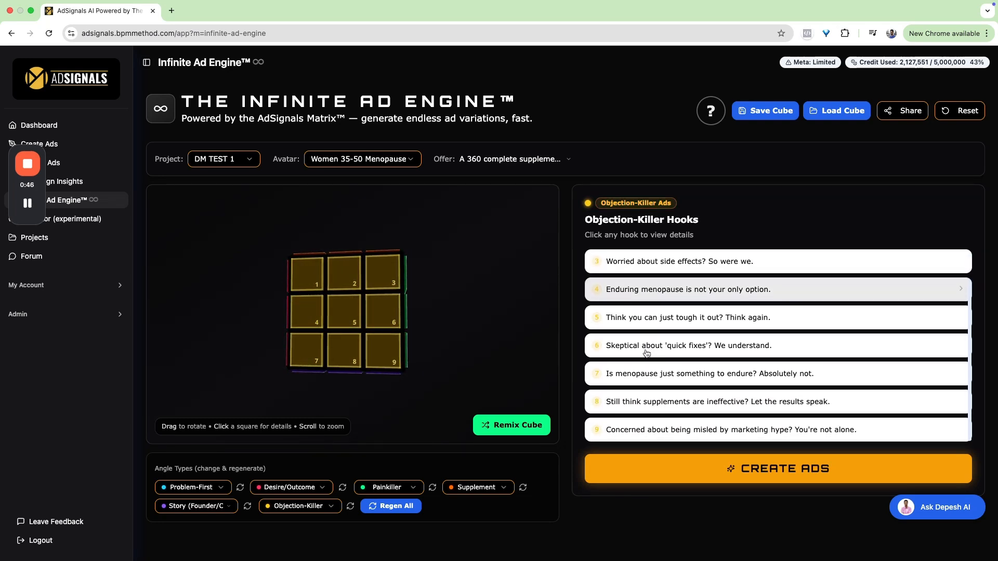
scroll(647, 353, "up", 2)
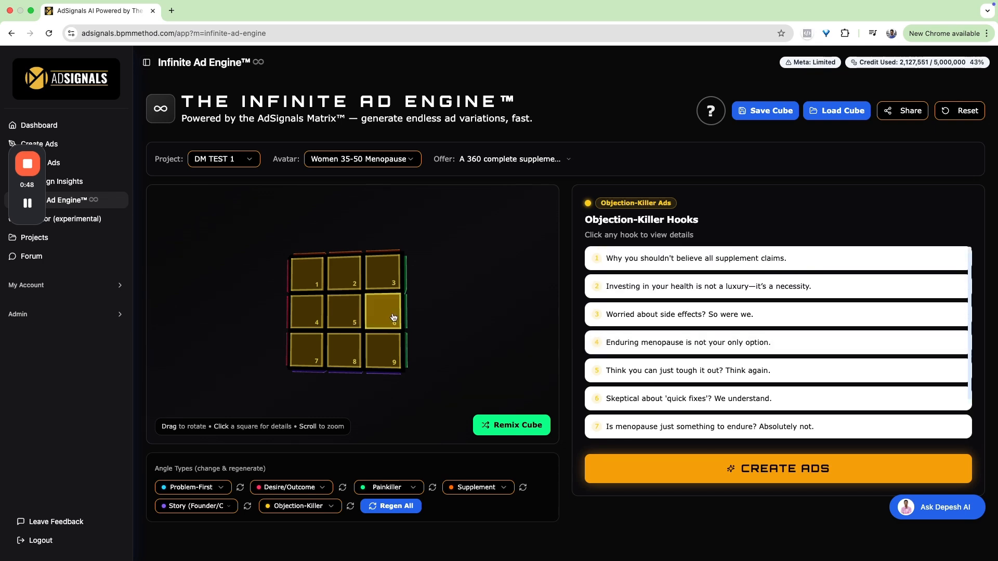
left_click_drag(383, 312, 333, 317)
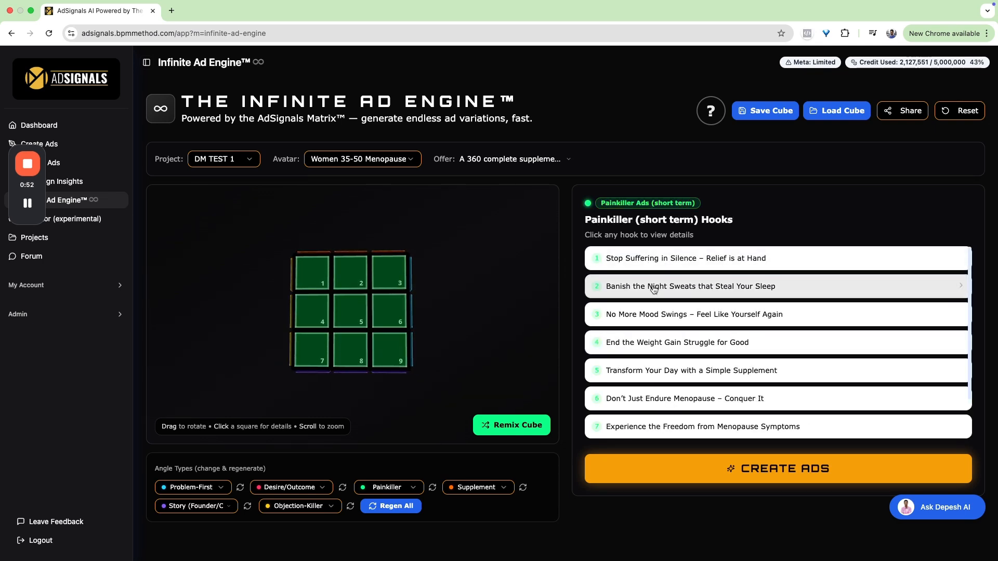
scroll(647, 314, "down", 2)
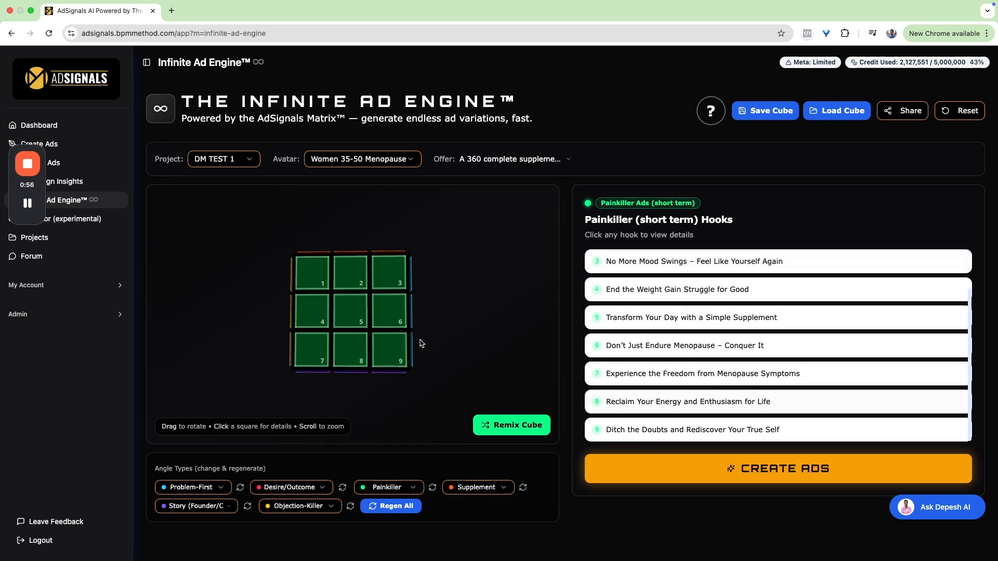
- Rotate the cube to the Problem-First face, view hook 8 and return to the face's hooks
left_click_drag(395, 351, 340, 340)
left_click(351, 348)
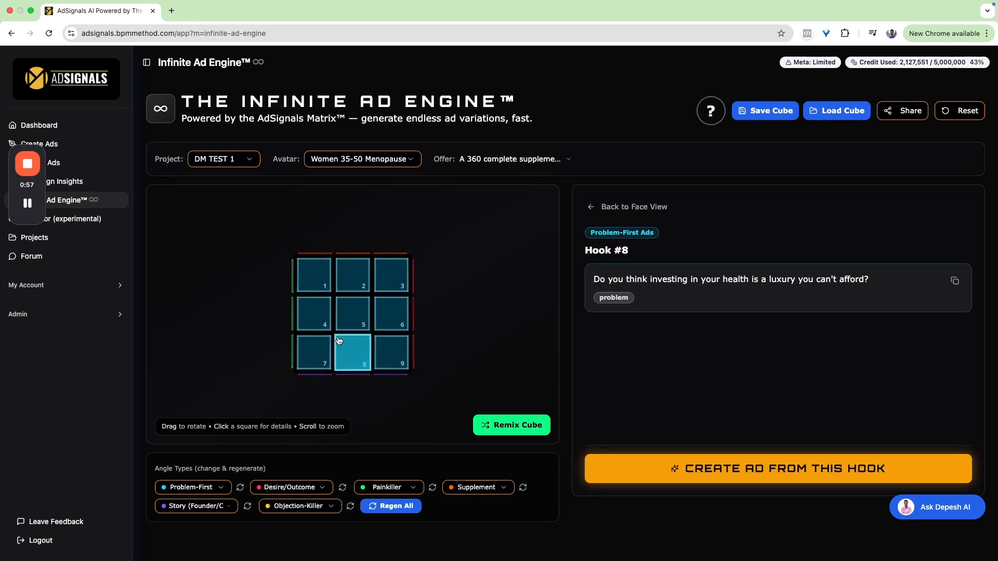
left_click(605, 208)
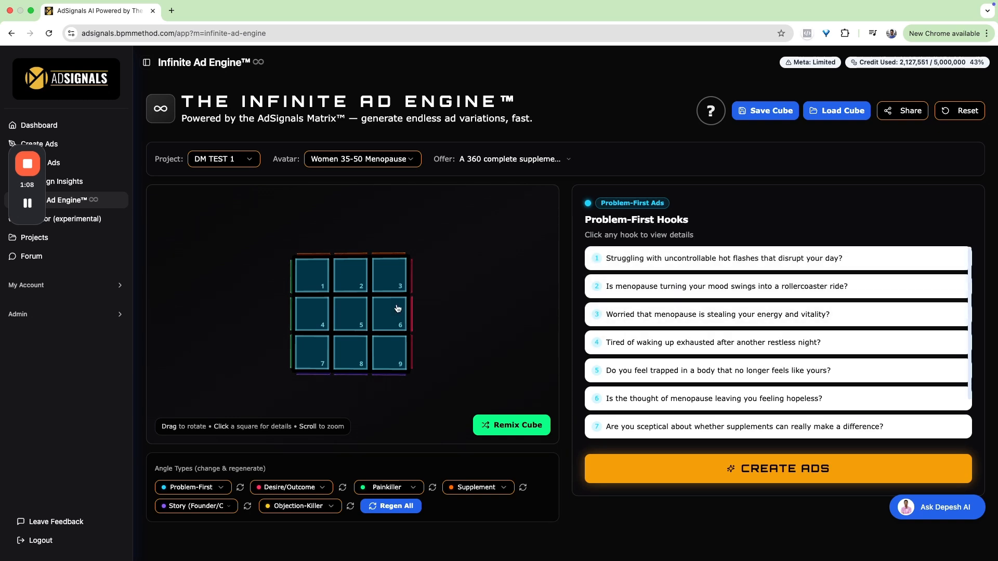
- Rotate the cube to the Supplement (long term) face and review its full list of hooks
left_click_drag(397, 310, 394, 361)
left_click(394, 361)
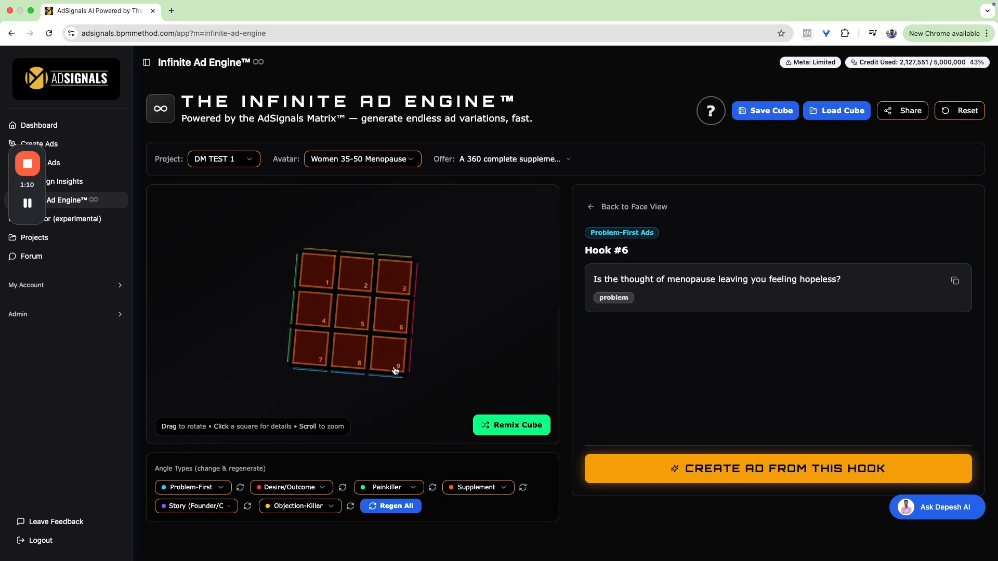
left_click(590, 207)
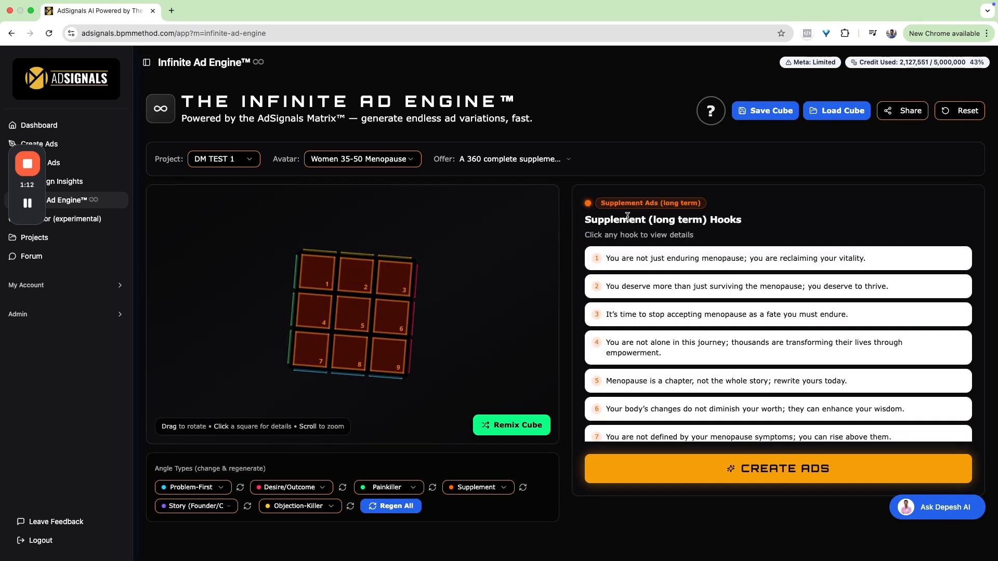
left_click_drag(627, 216, 707, 221)
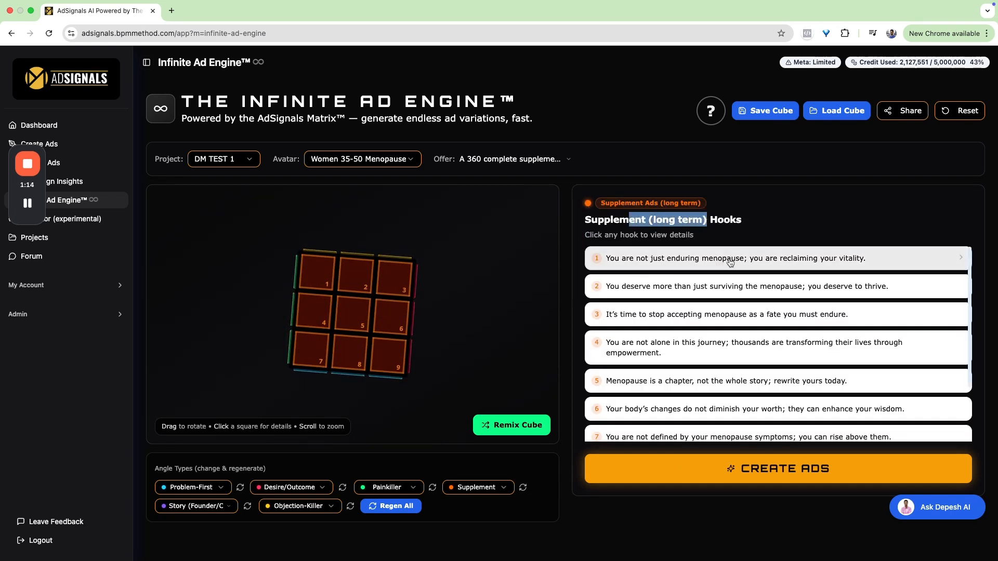
scroll(676, 323, "down", 3)
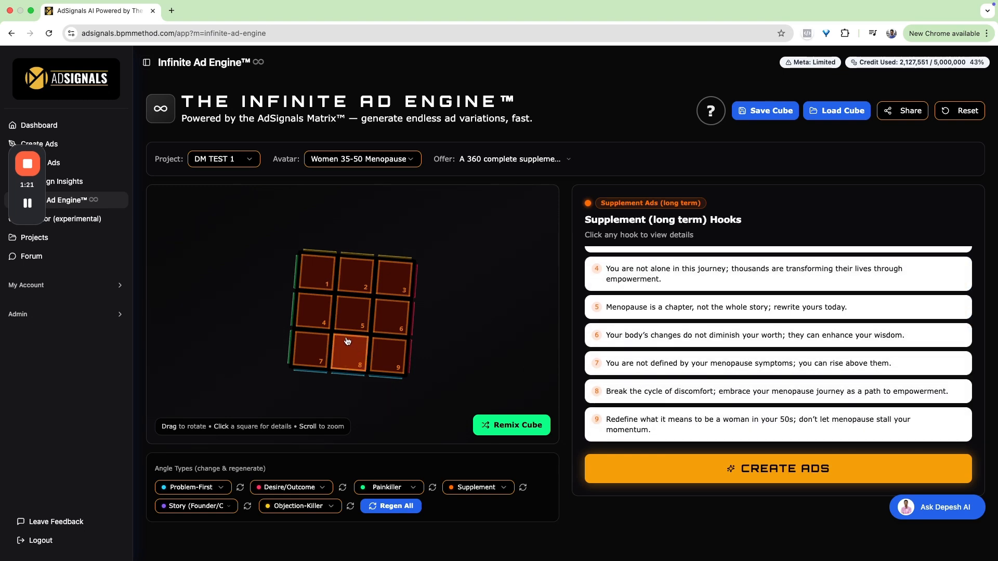
- Rotate the cube to the Story (Founder/Customer) face and view its list of hooks
left_click_drag(338, 338, 338, 298)
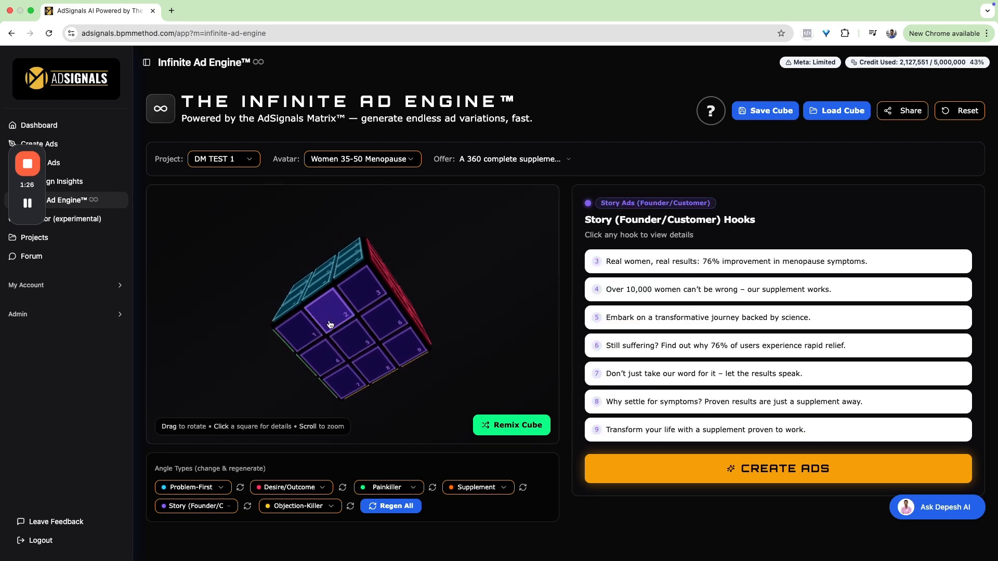
left_click(332, 302)
left_click(593, 207)
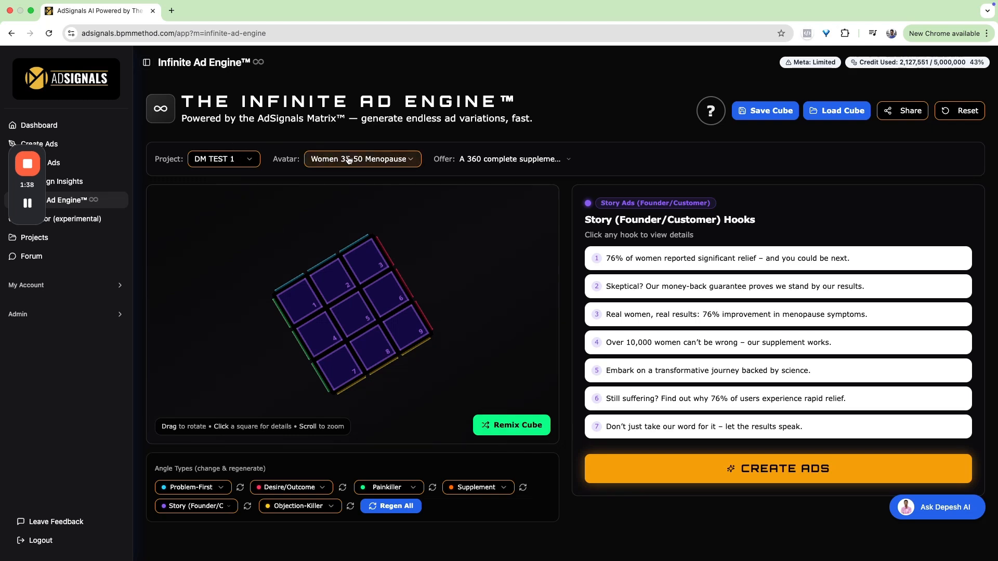
- Remix the cube several times to shuffle the hooks of all angle types across its faces
left_click(501, 426)
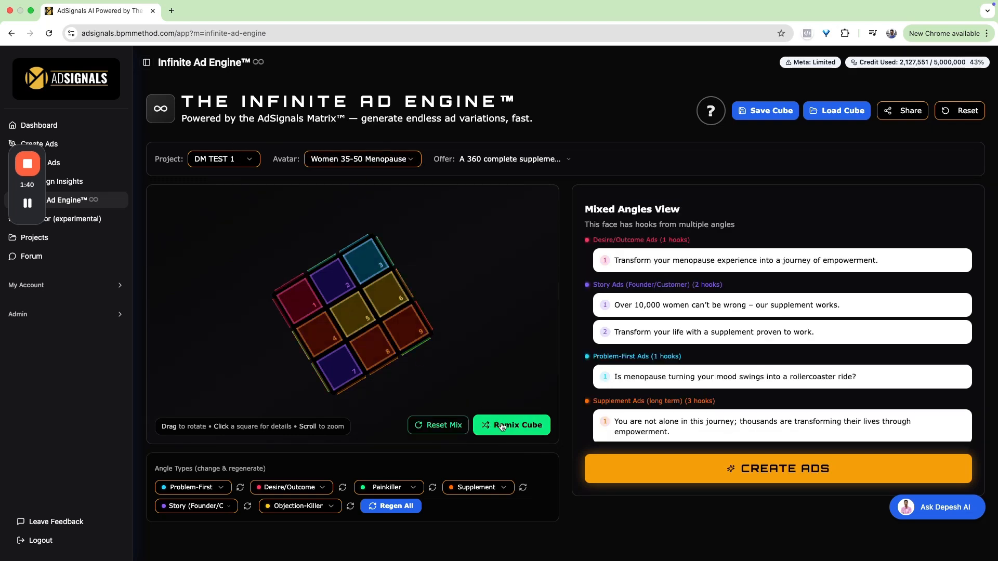
left_click(502, 426)
left_click(502, 427)
left_click(501, 426)
left_click(502, 426)
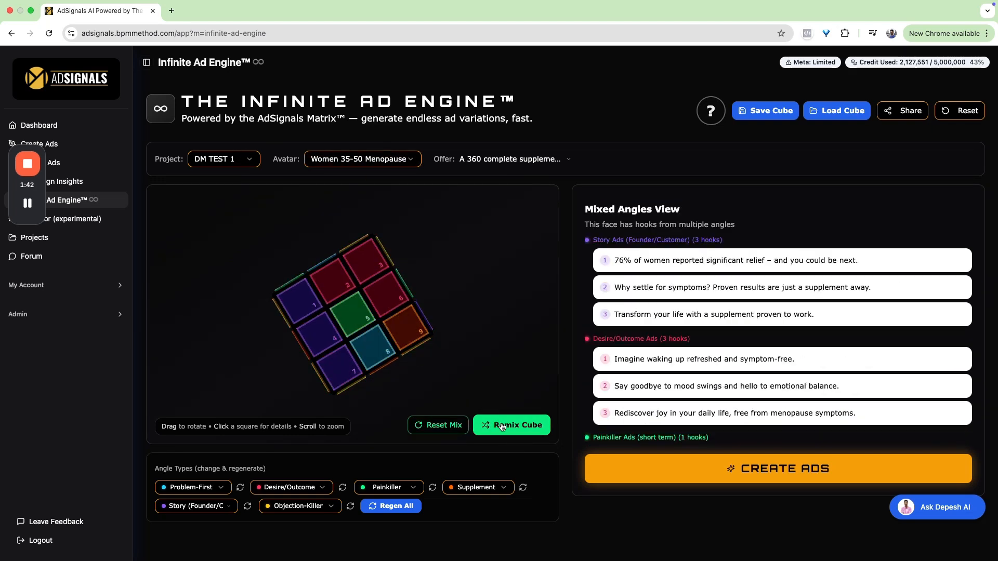
left_click(502, 427)
left_click(501, 426)
- Turn the remixed cube to the face whose hooks start with Objection-Killer Ads and review its mixed hooks
left_click_drag(364, 354, 348, 330)
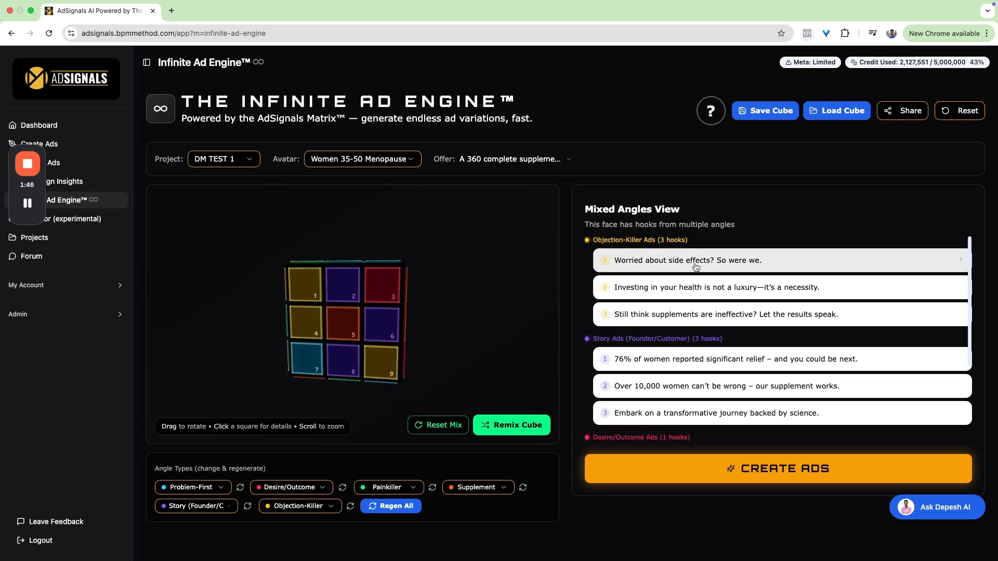
scroll(715, 268, "down", 3)
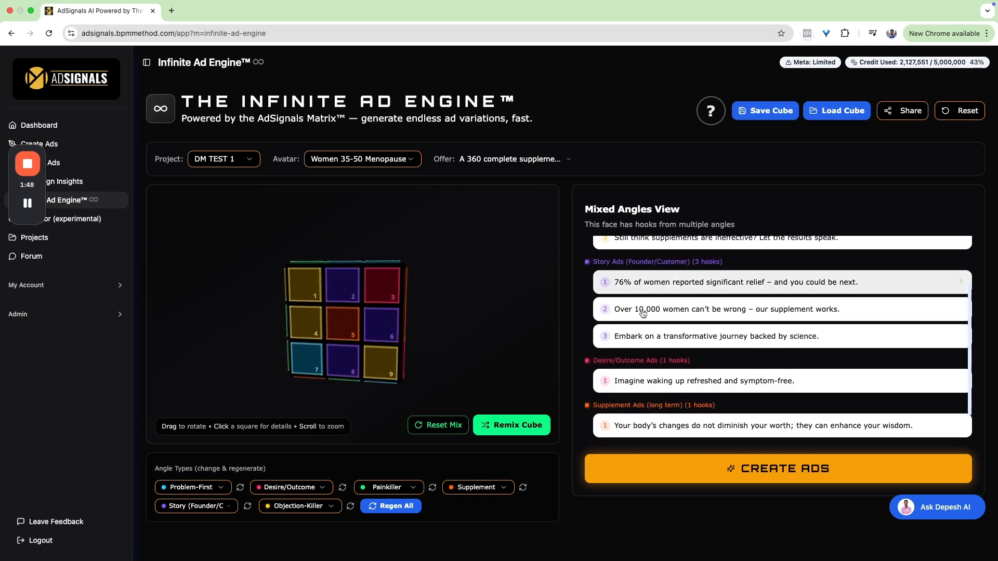
scroll(641, 339, "down", 1)
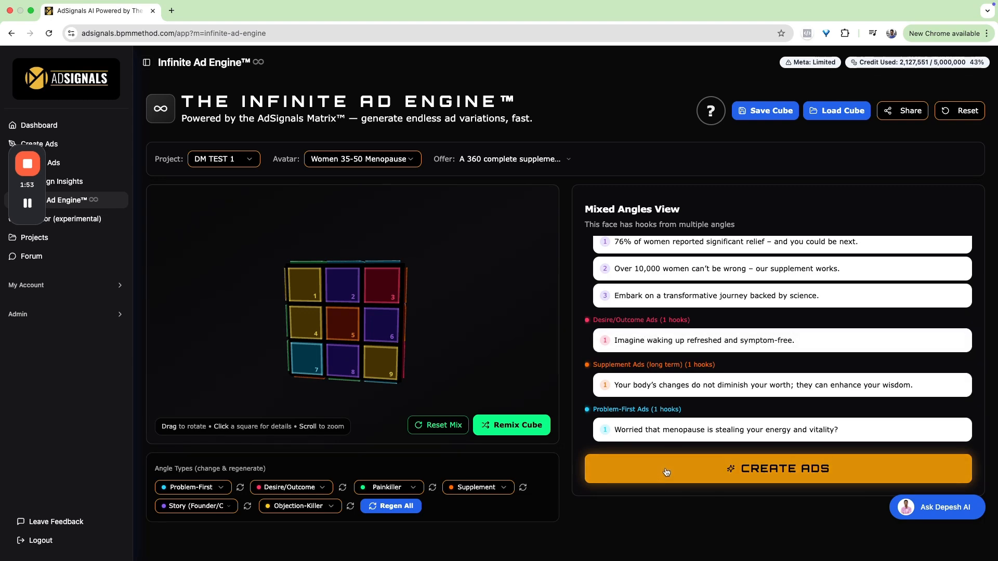
scroll(664, 395, "up", 3)
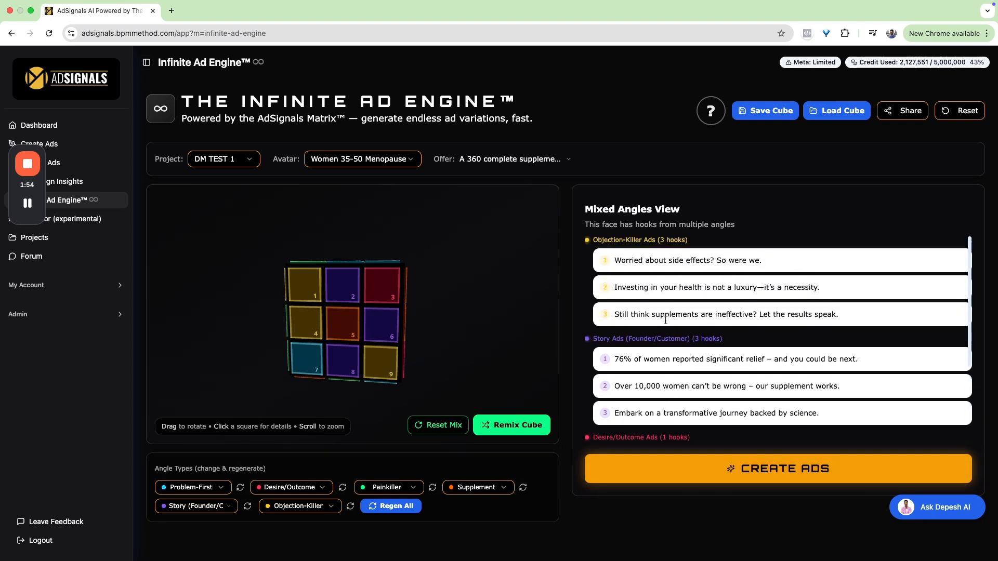
- Start creating ads from this face, dismiss the tour offer and continue to the settings with all nine hooks selected
left_click(660, 472)
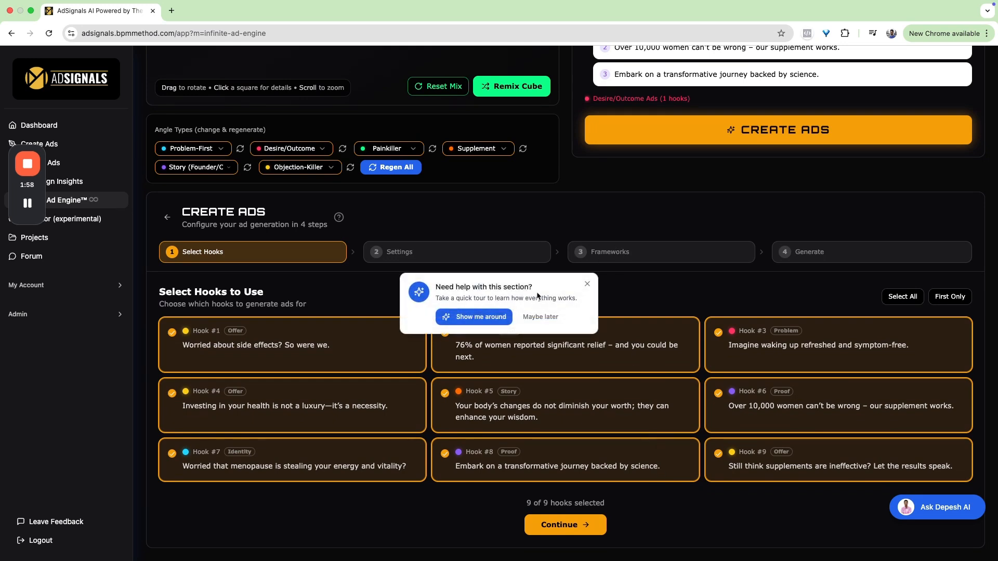
left_click(546, 316)
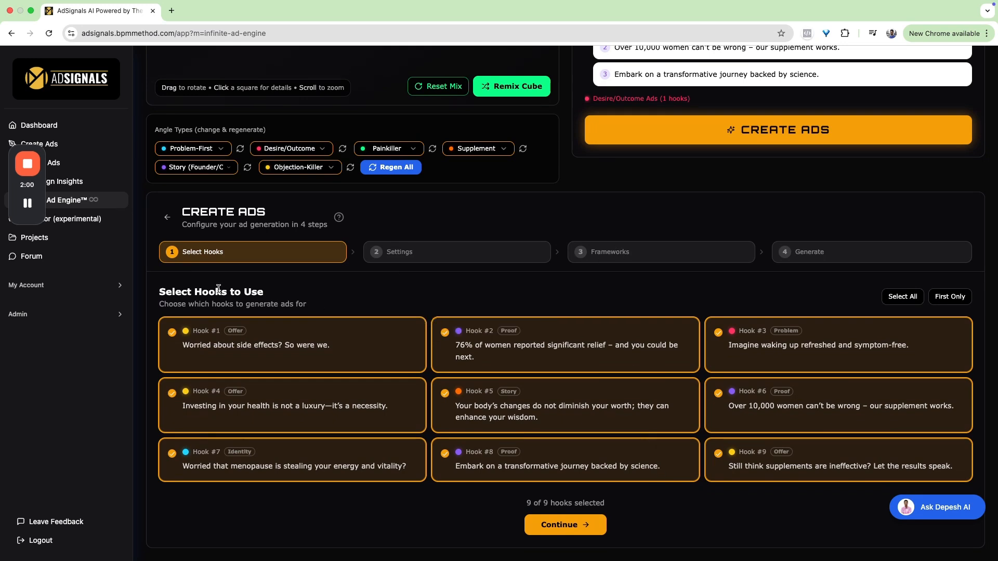
left_click_drag(168, 293, 279, 297)
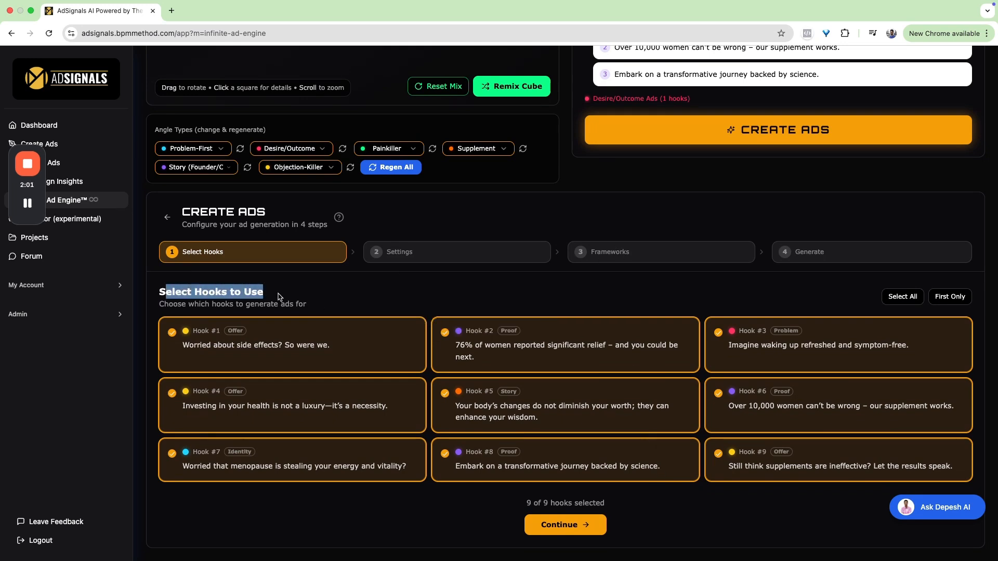
left_click(308, 295)
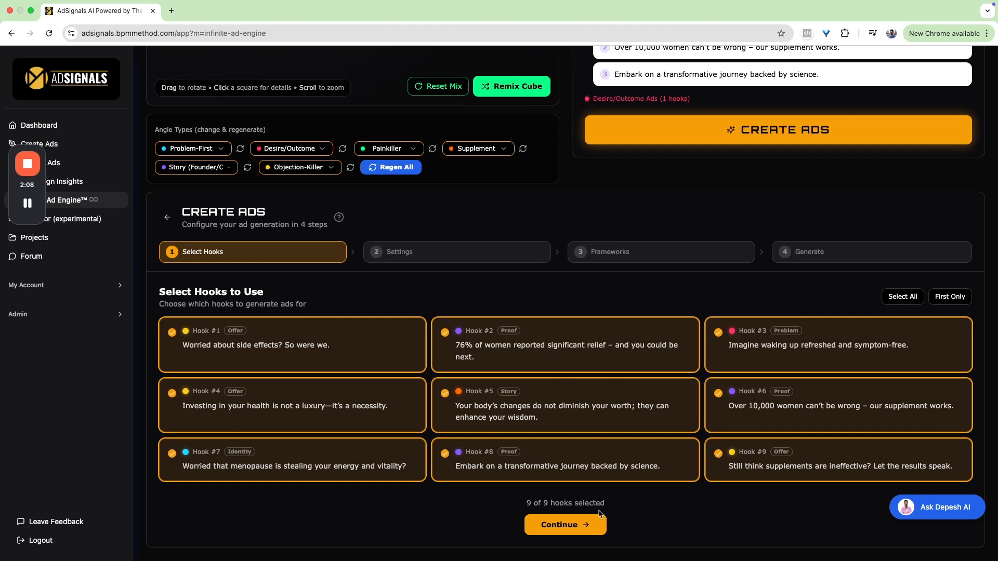
left_click(576, 529)
- Set the copywriting style to Depesh Mandalia and the word count to -24, and continue to the framework selection
left_click(231, 419)
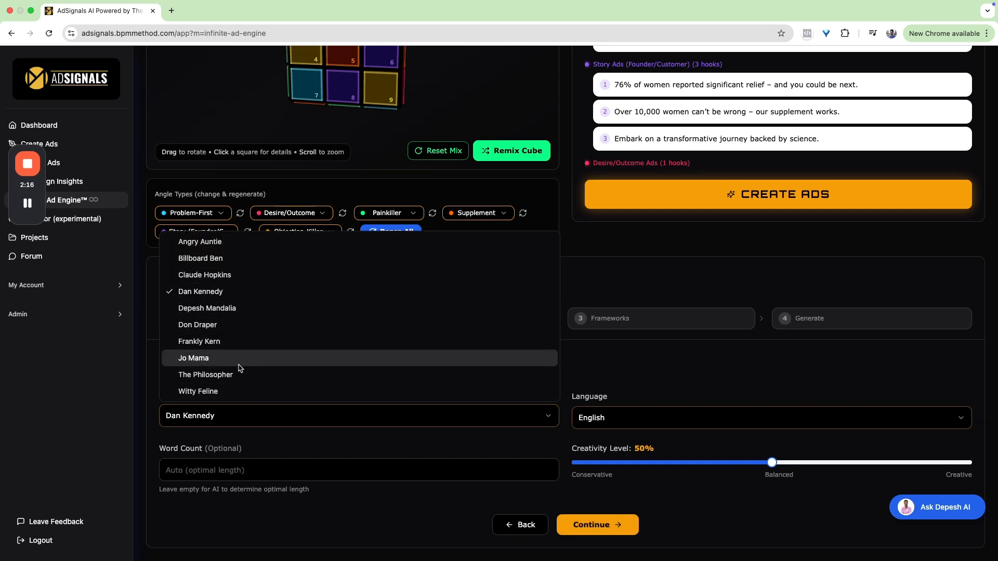
left_click(231, 308)
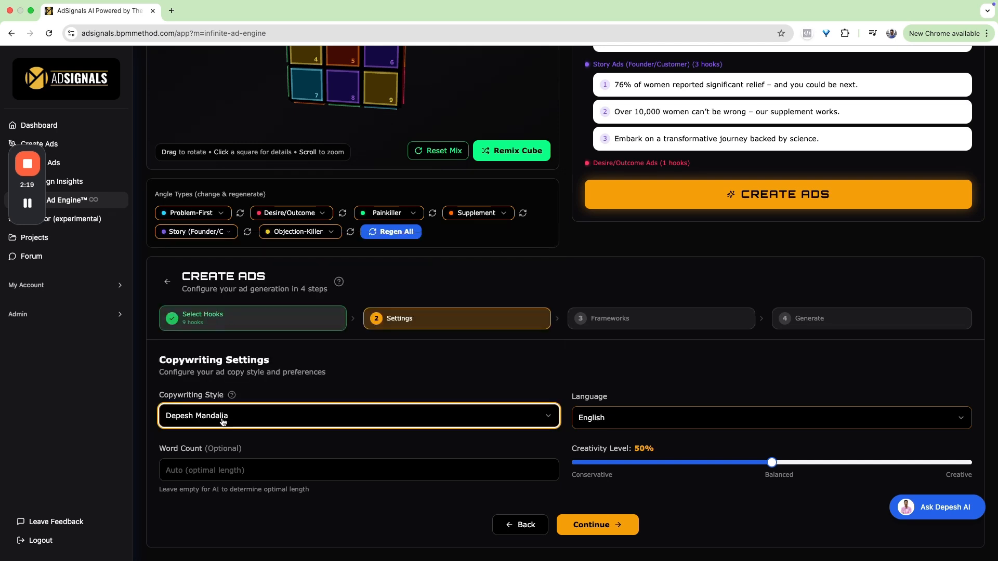
left_click(306, 471)
scroll(306, 470, "down", 10)
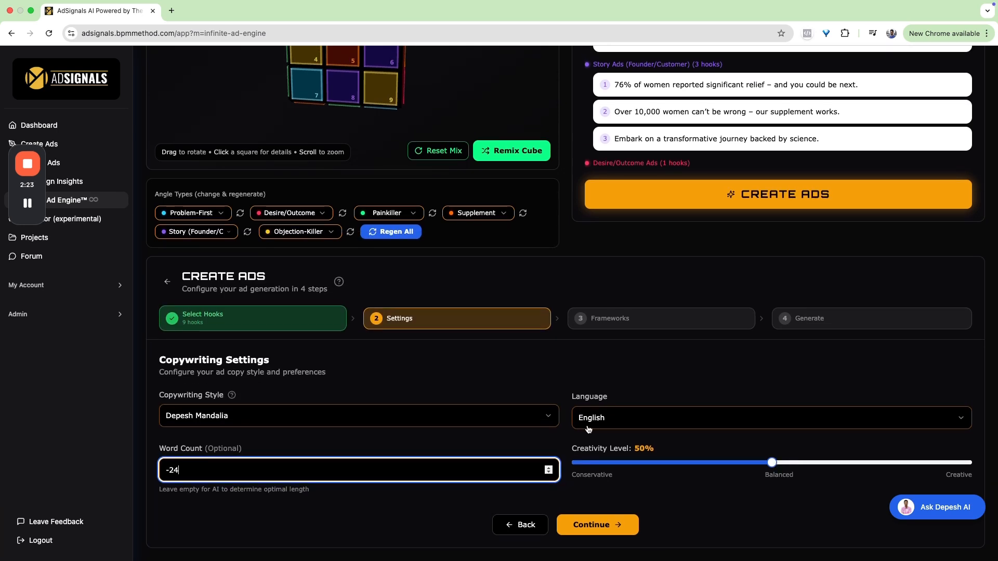
left_click(595, 528)
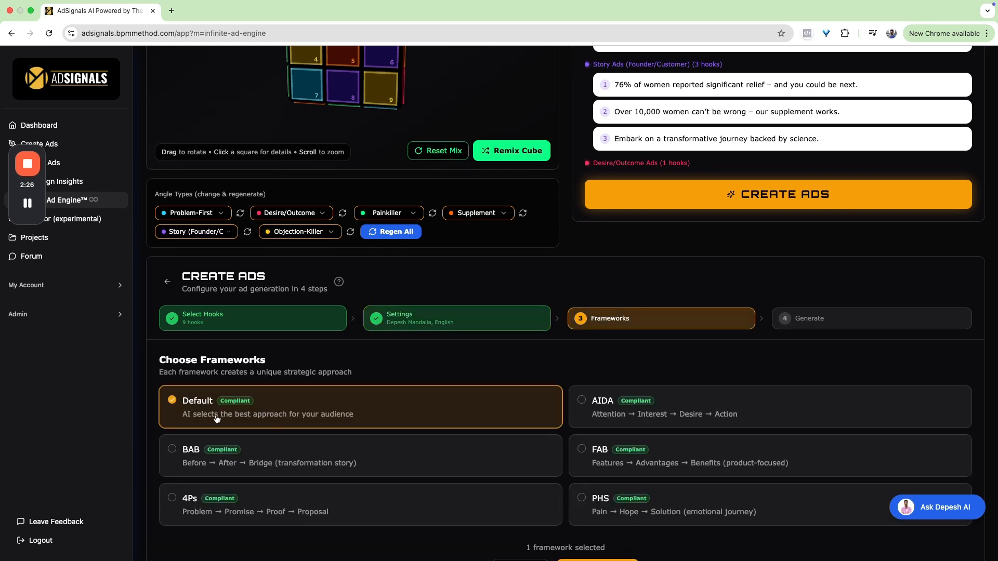
- Select the PHS framework alongside Default and continue to the generation review
scroll(209, 424, "down", 2)
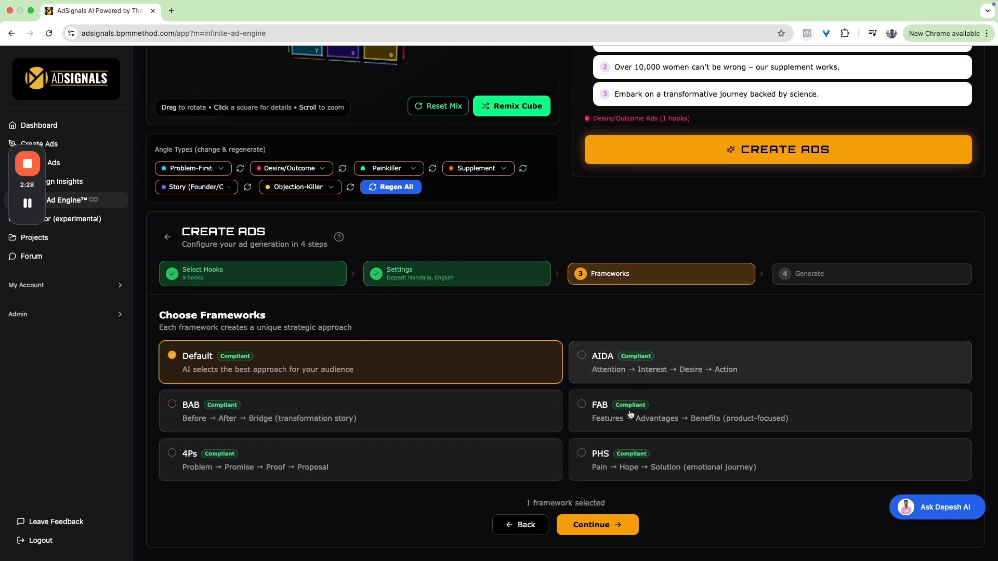
left_click(602, 460)
left_click(431, 379)
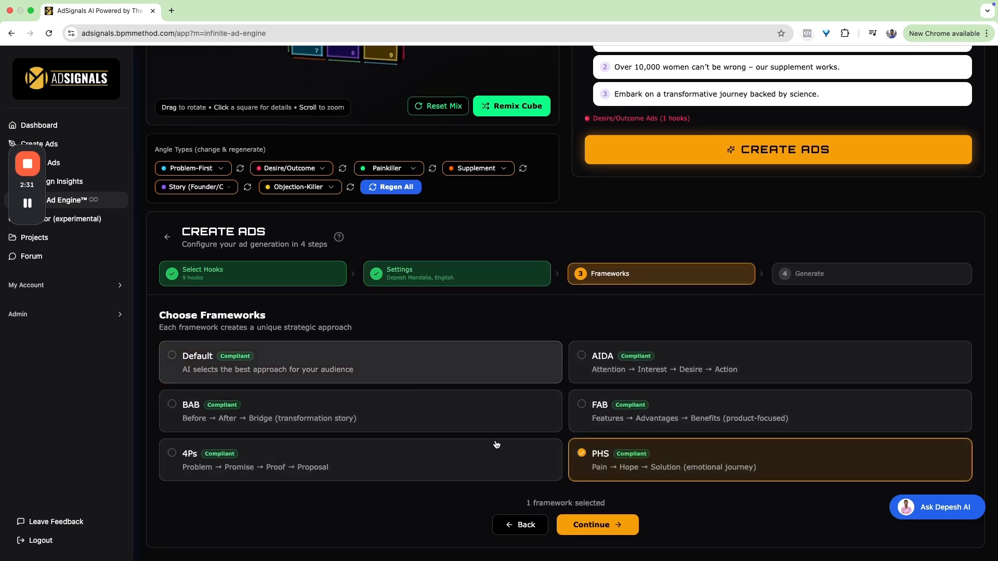
left_click(425, 362)
left_click(589, 535)
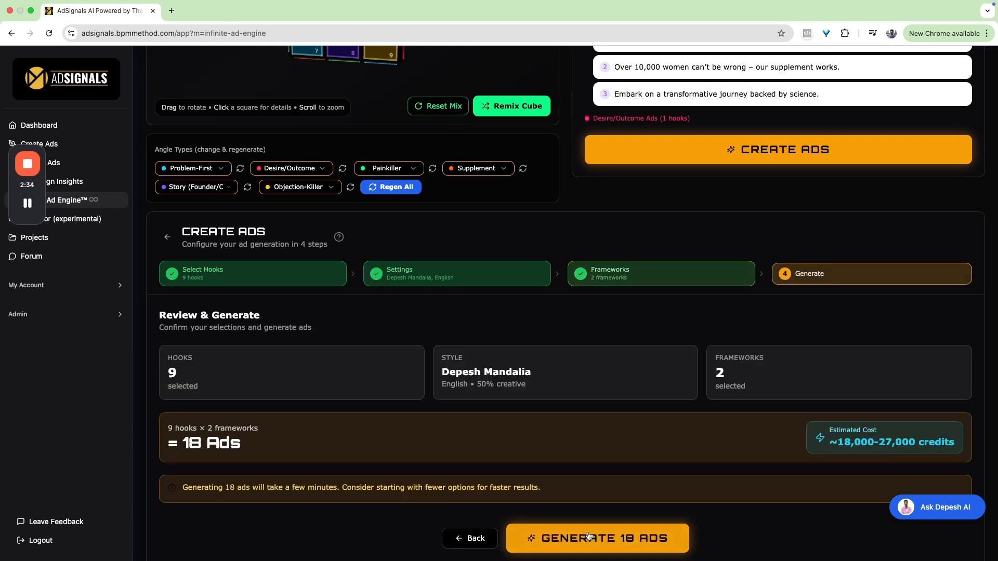
- Review the generation summary, comparing the ad count and estimated cost with the account's credit usage
left_click_drag(165, 372, 190, 375)
left_click_drag(169, 430, 289, 455)
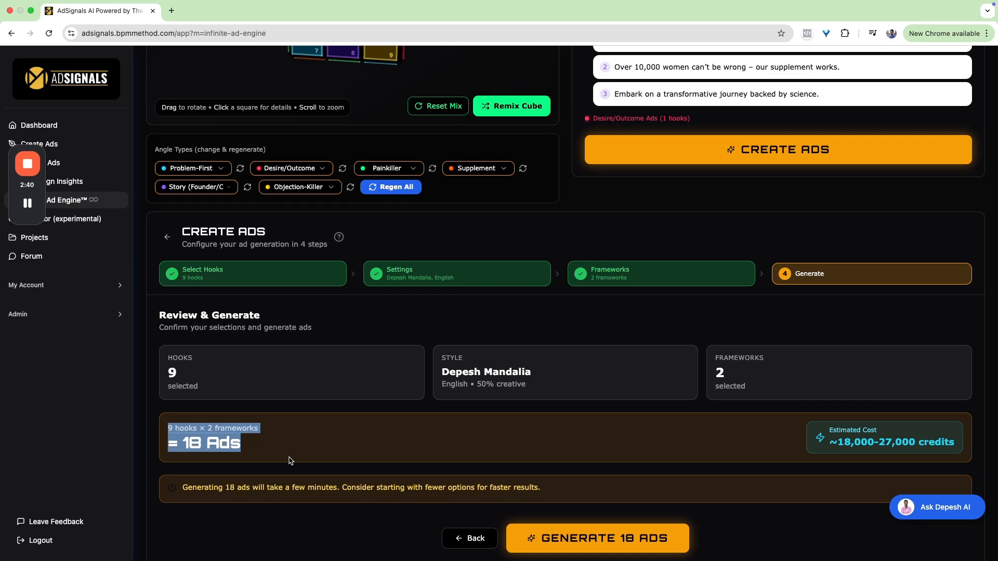
left_click(738, 381)
left_click_drag(830, 448, 938, 445)
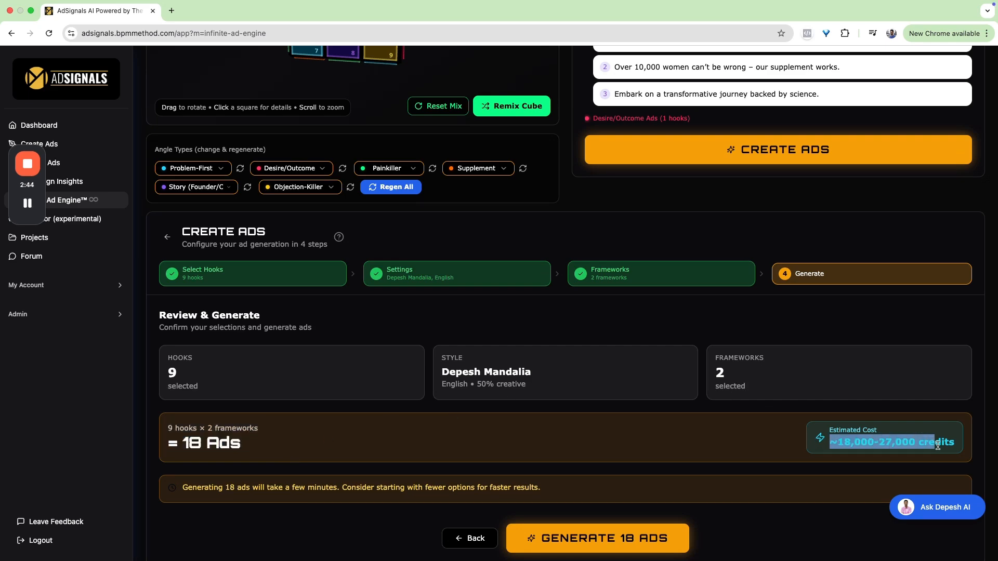
scroll(895, 162, "up", 6)
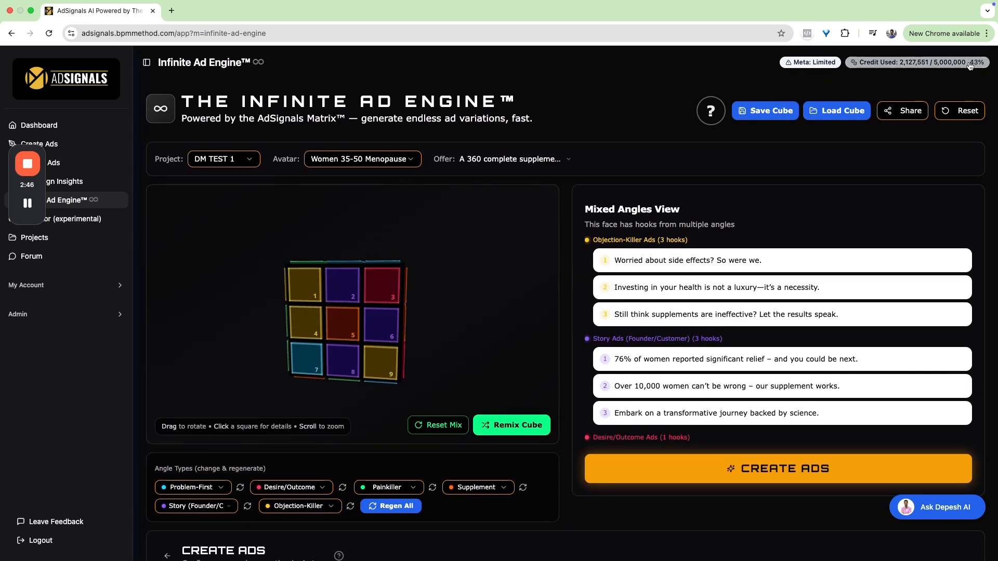
scroll(861, 265, "down", 3)
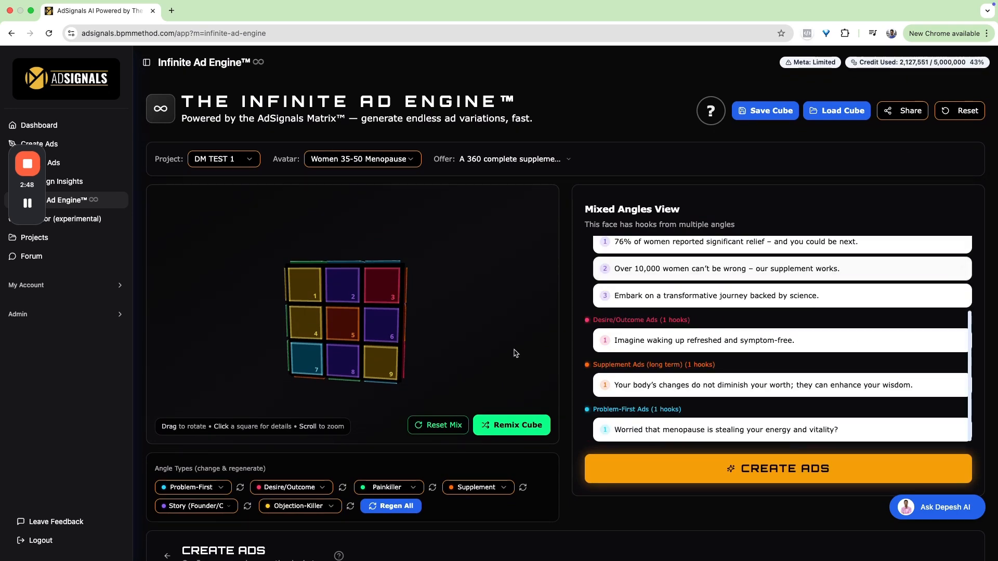
scroll(556, 491, "down", 7)
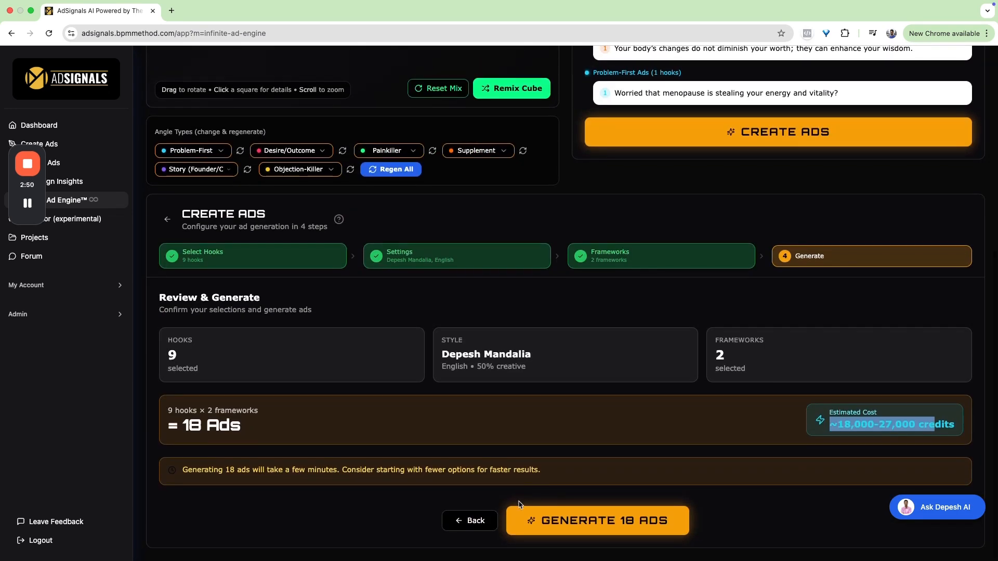
- Generate the 18 ads and decline the tour offer for the generated ads section
left_click(559, 517)
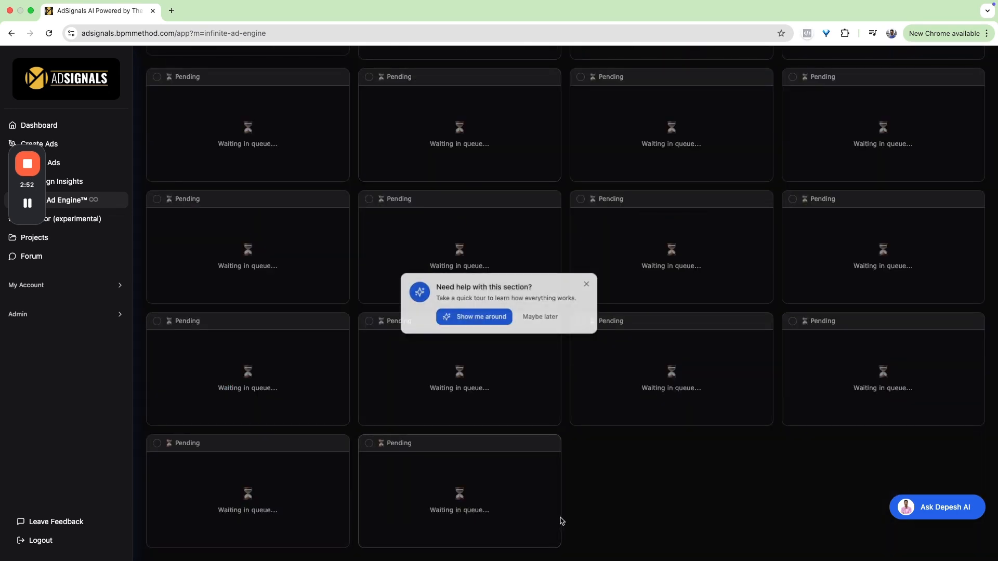
left_click(553, 318)
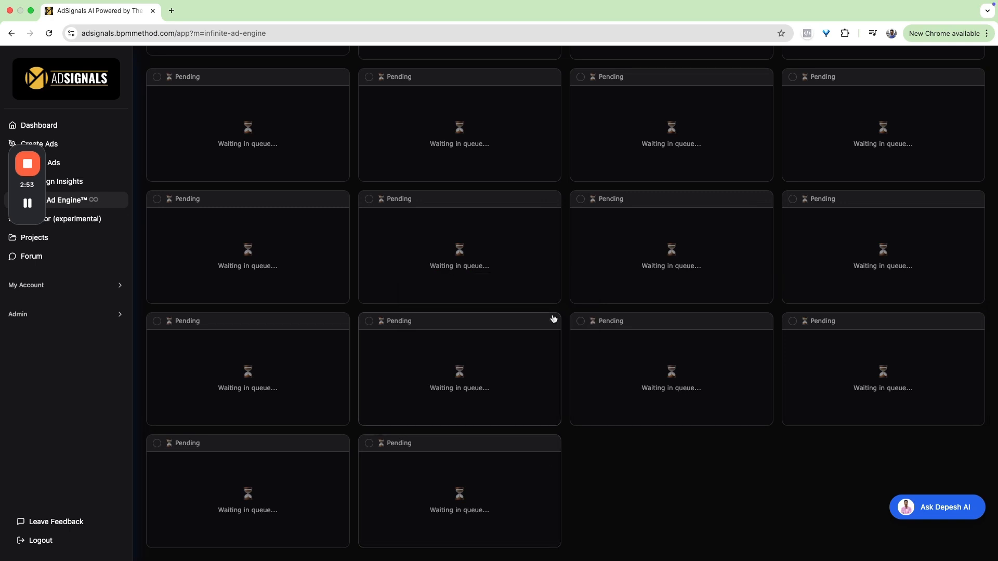
scroll(562, 309, "up", 5)
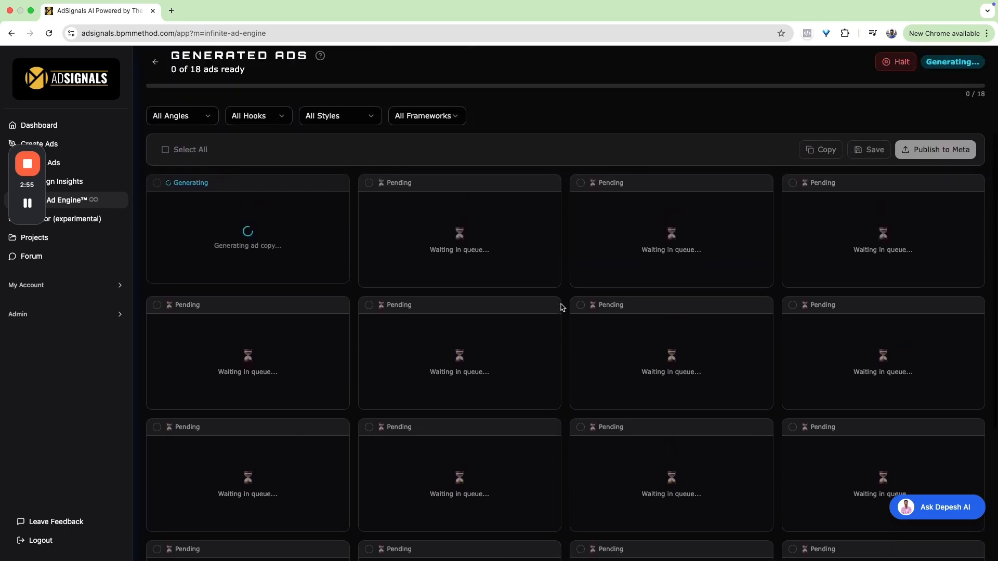
- Look through the angle, hook, style and framework filter options for the generated ads without changing them
left_click(205, 137)
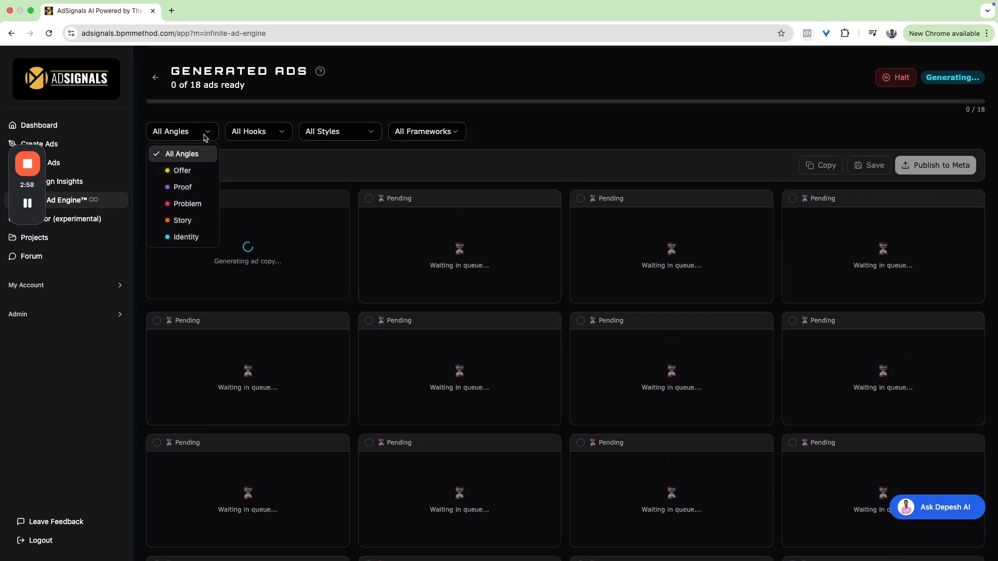
left_click(236, 137)
left_click(260, 137)
left_click(336, 140)
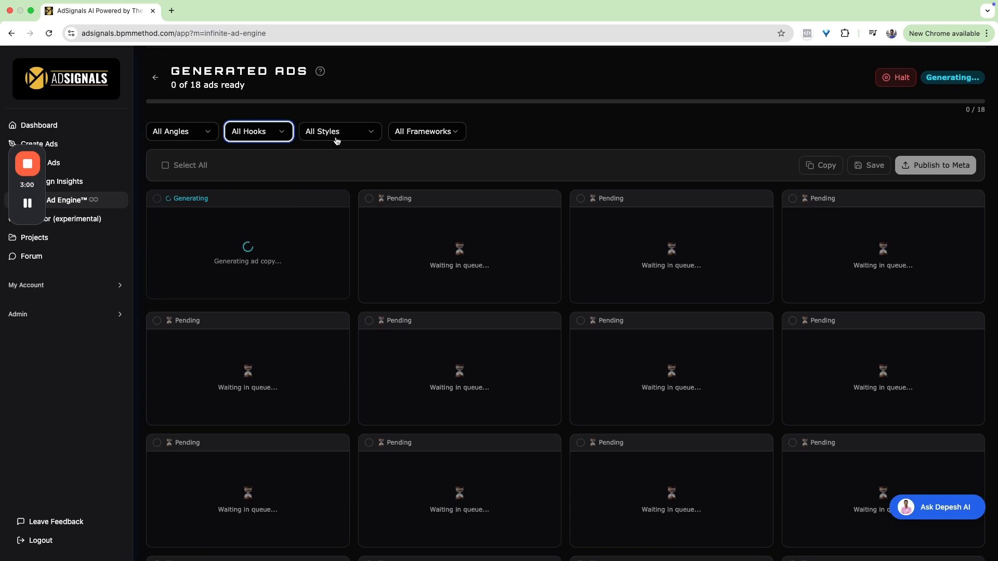
left_click(337, 139)
left_click(398, 138)
left_click(397, 139)
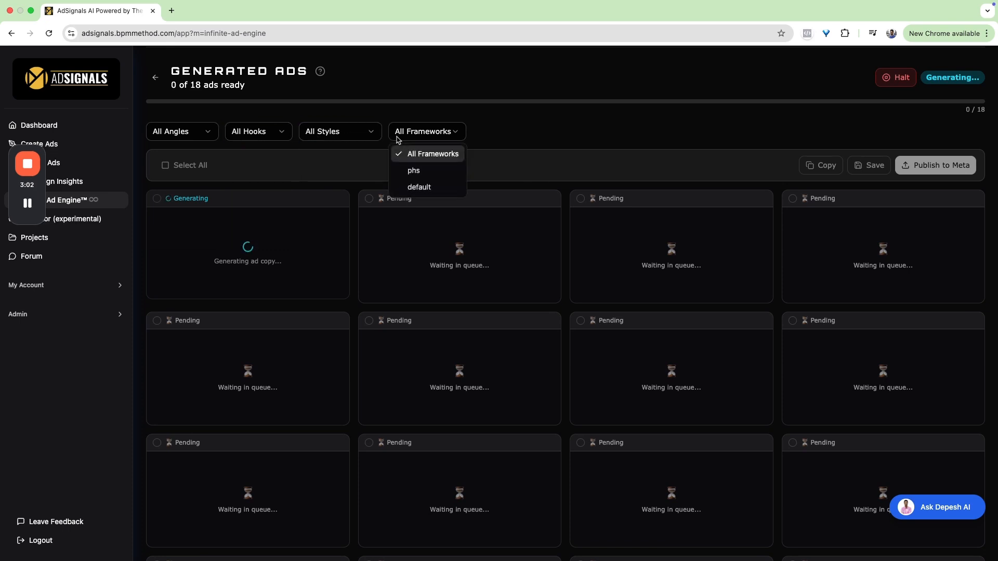
left_click(397, 140)
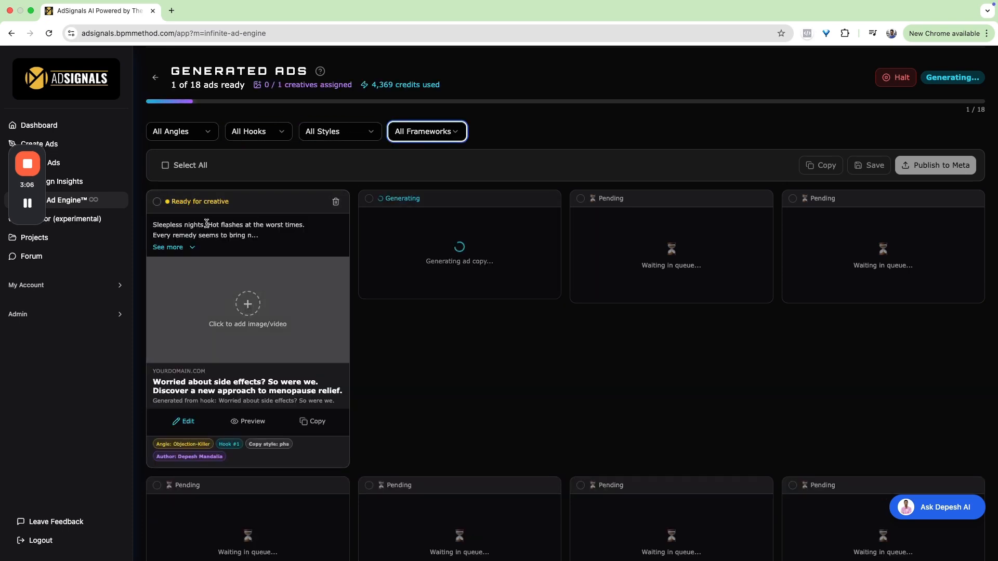
- Expand the first generated ad, the PHS version of hook #1, and read its full copy down to the headline
left_click_drag(183, 233, 237, 235)
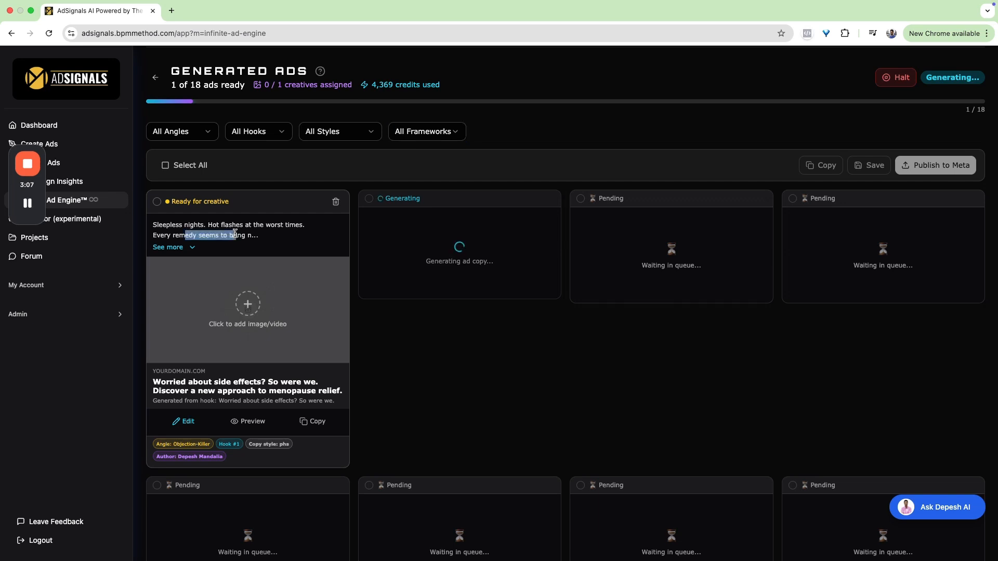
left_click(179, 248)
left_click_drag(167, 255, 253, 258)
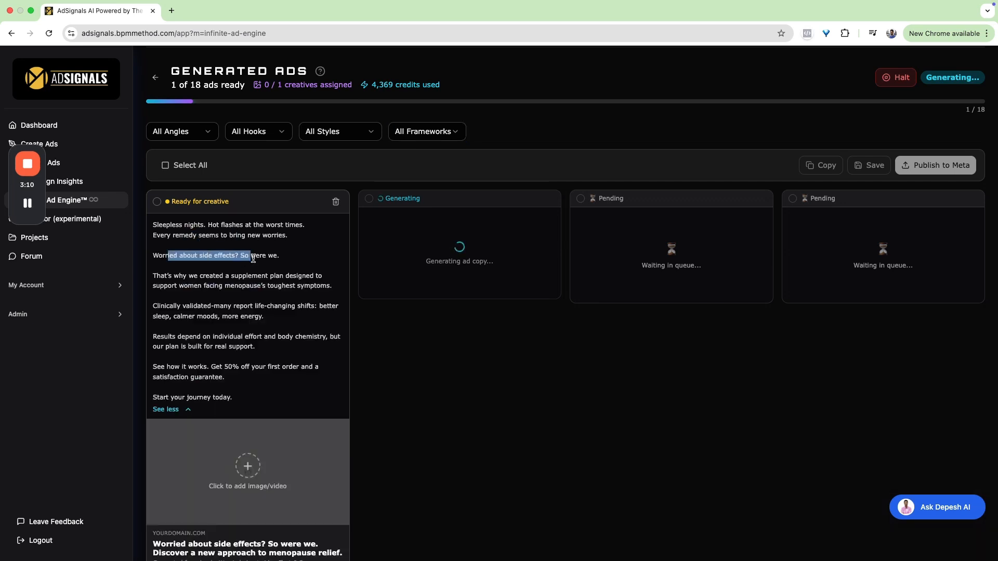
left_click(170, 273)
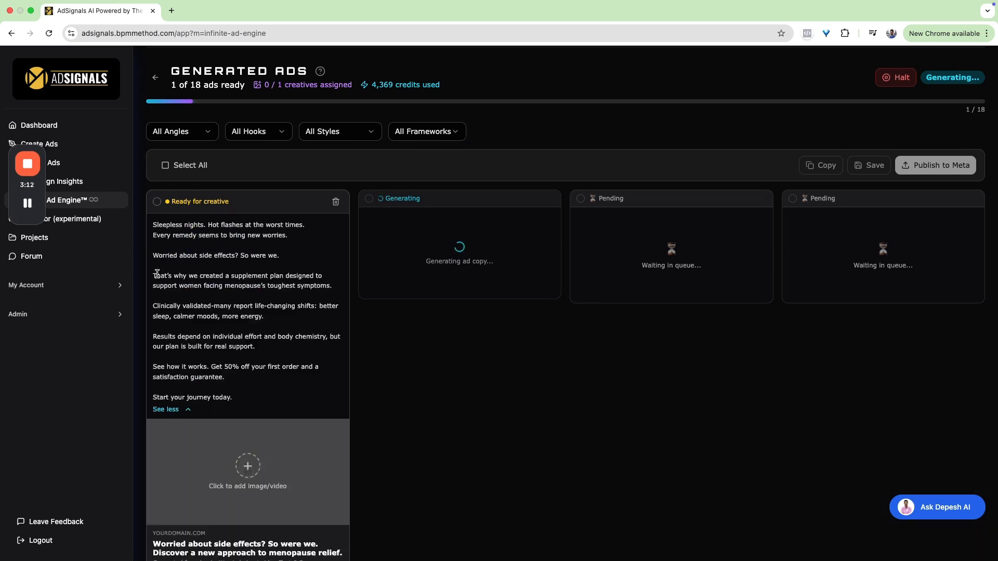
left_click_drag(157, 274, 267, 276)
left_click(264, 285)
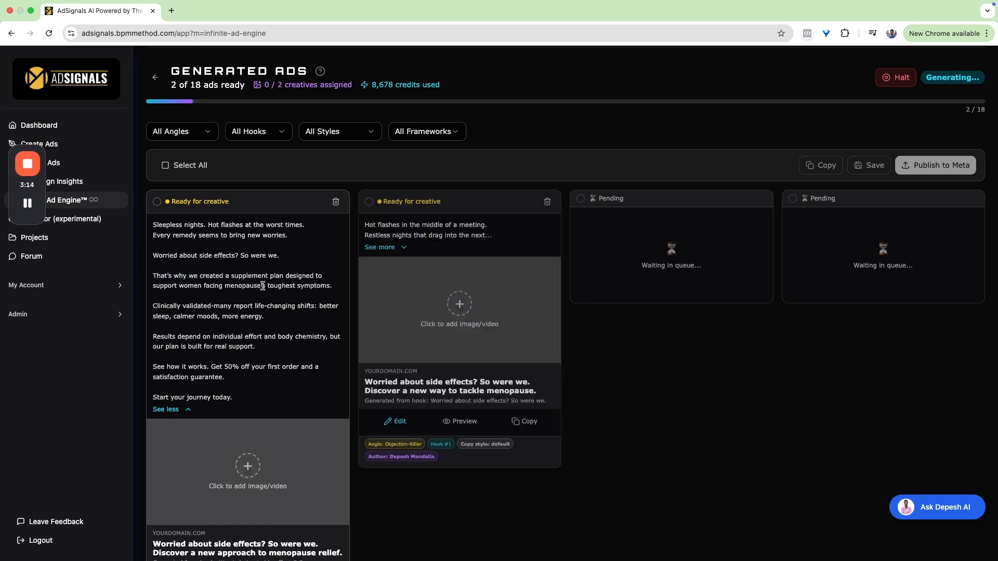
scroll(263, 286, "down", 1)
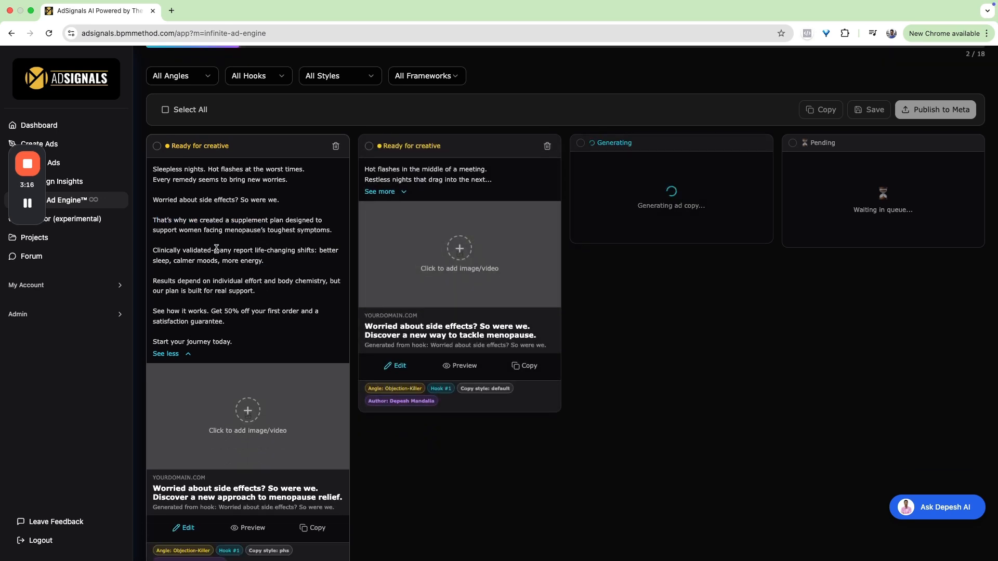
scroll(218, 272, "down", 1)
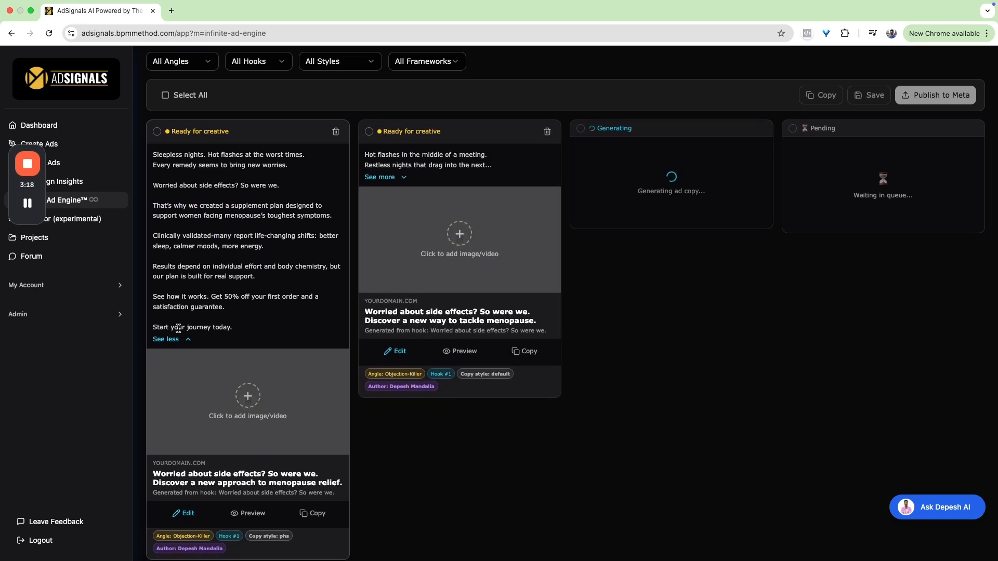
scroll(244, 411, "down", 3)
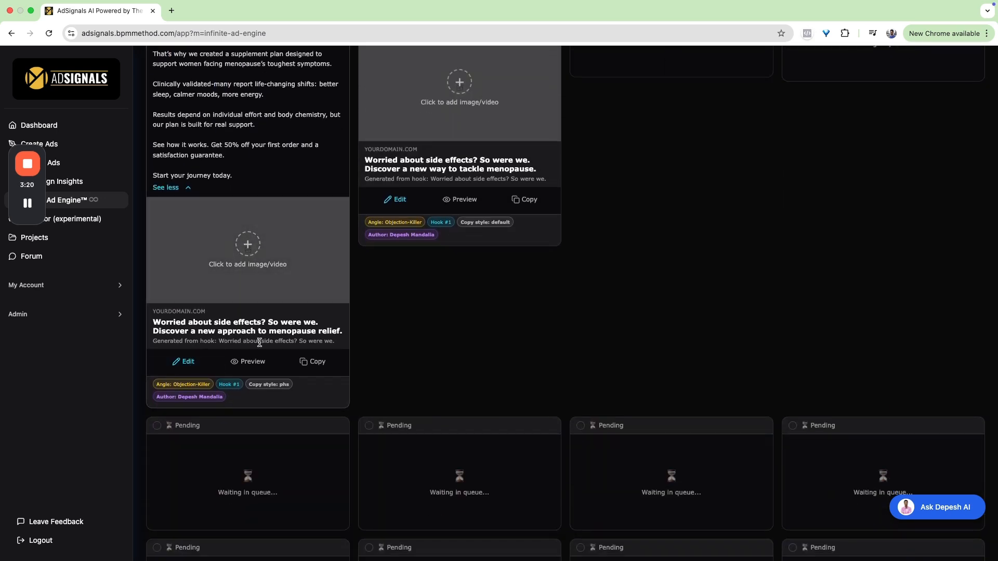
- Preview the first ad as a sponsored post with its full body text expanded, and close the preview
left_click(252, 363)
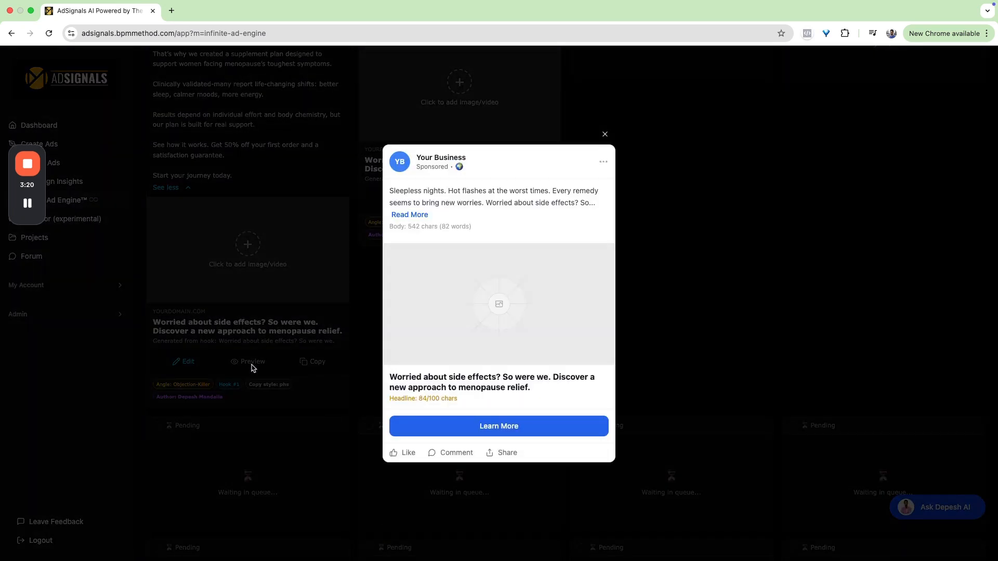
left_click(419, 216)
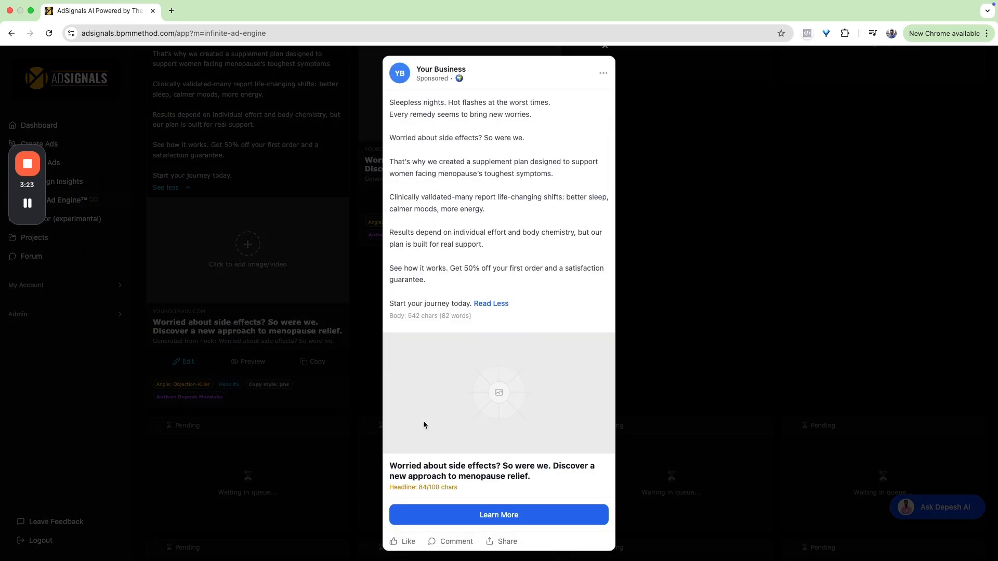
left_click(331, 378)
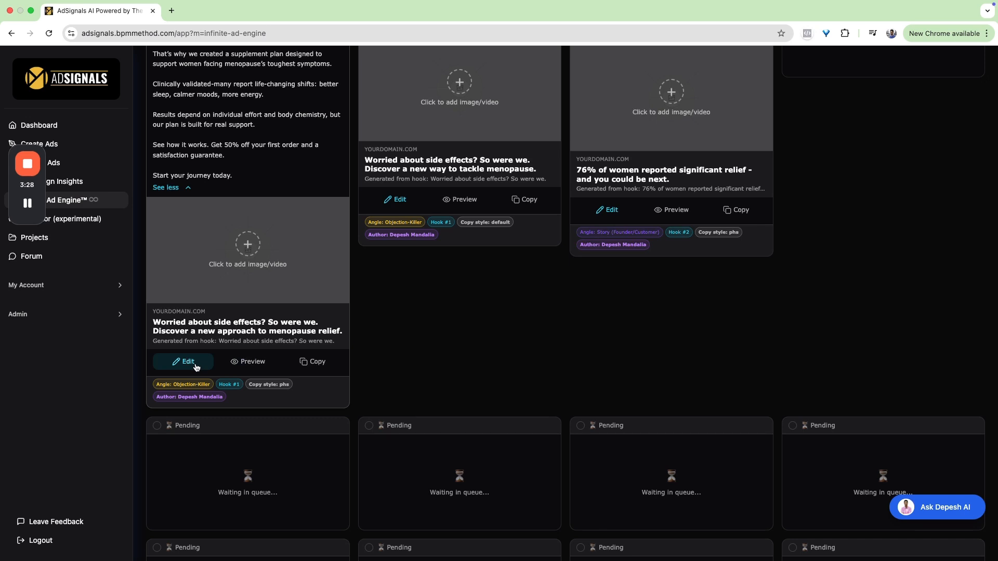
- Open the media selection for the first ad, check its ad account option, and close it without choosing media
scroll(196, 364, "up", 3)
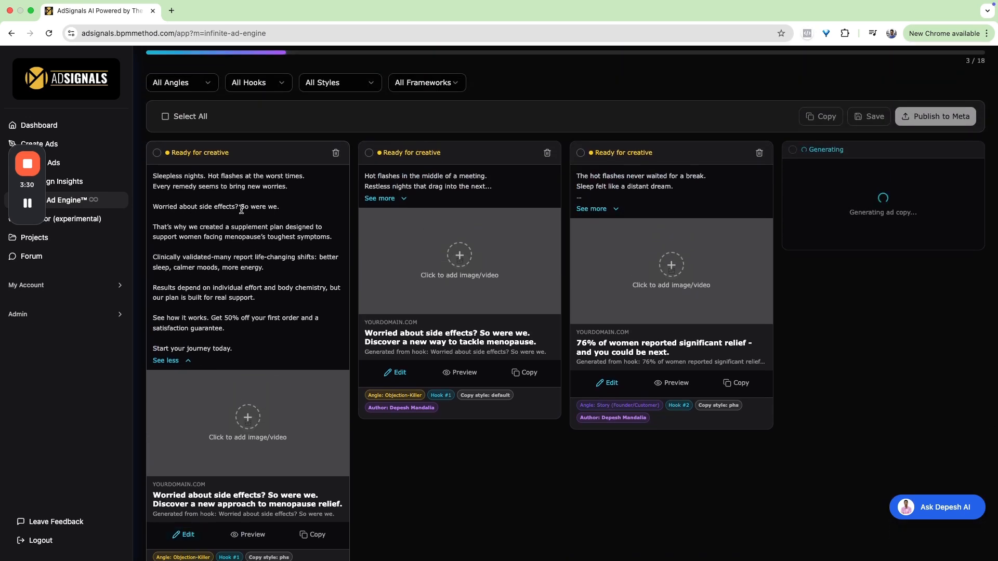
scroll(169, 315, "down", 3)
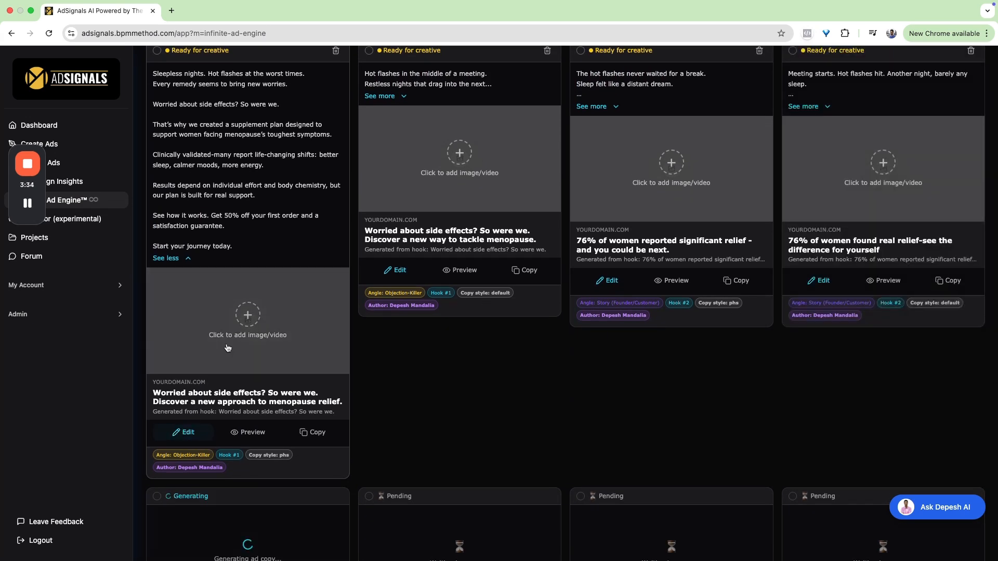
left_click(249, 315)
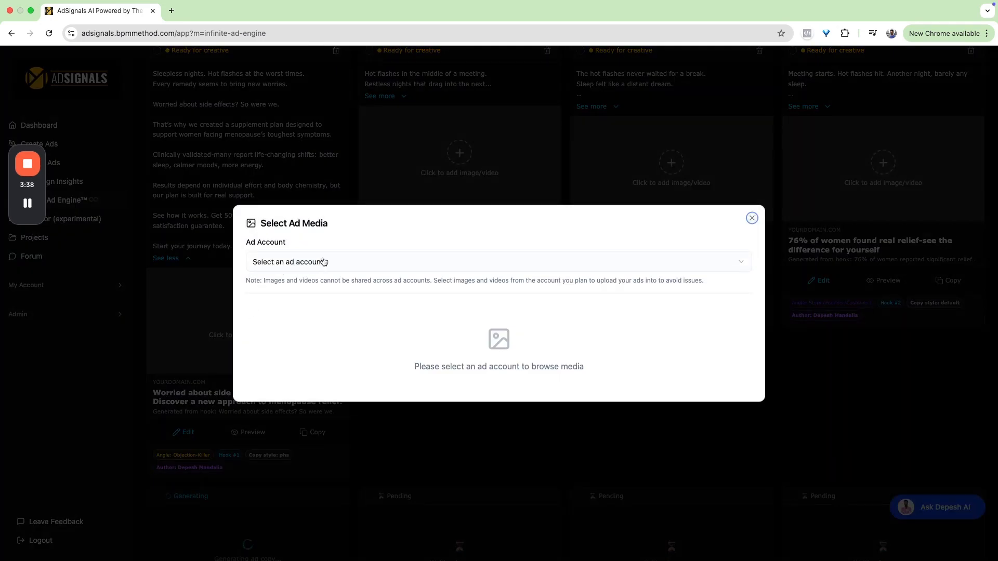
left_click(206, 335)
- Compare the opening lines of the second, third and fourth generated ads
scroll(364, 286, "up", 3)
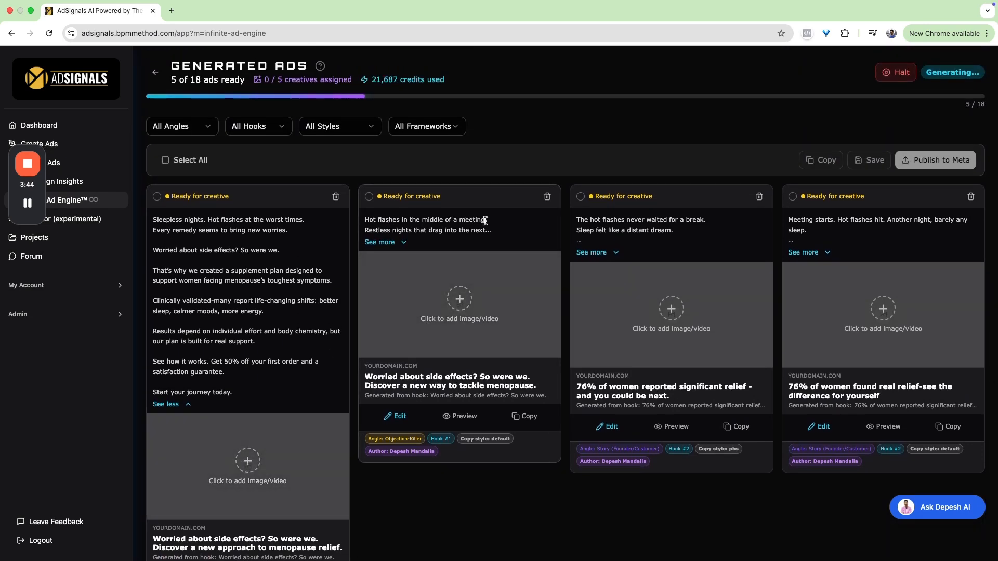
left_click_drag(485, 221, 369, 221)
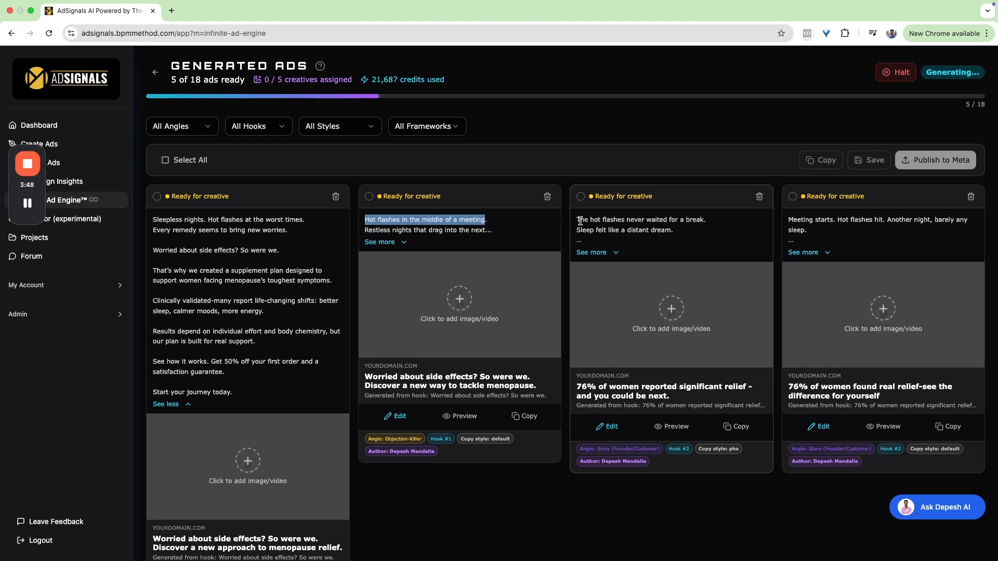
left_click_drag(577, 221, 717, 223)
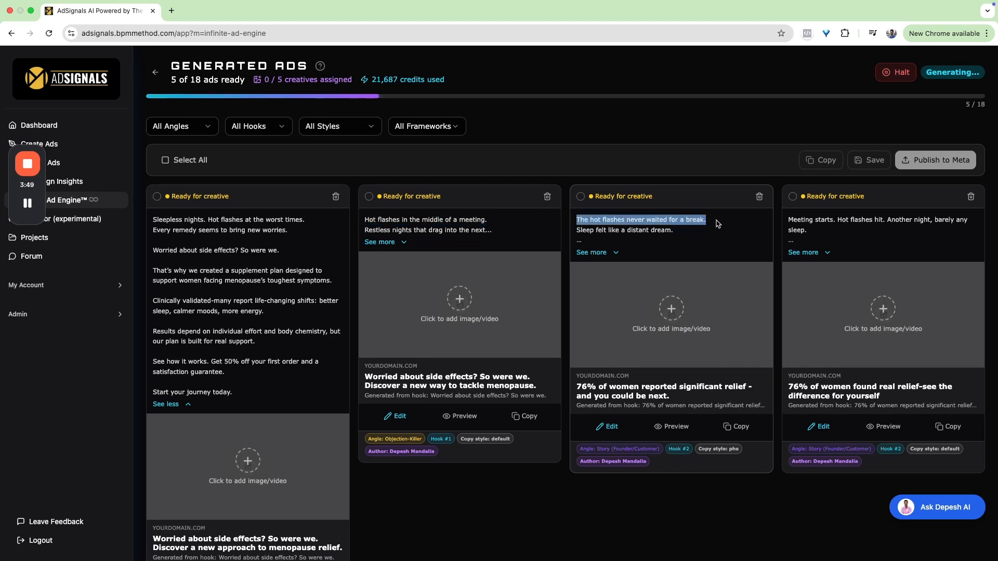
left_click_drag(787, 220, 858, 235)
- Expand the PHS version of the Desire/Outcome ad for hook #3 and read its full copy
scroll(859, 235, "down", 8)
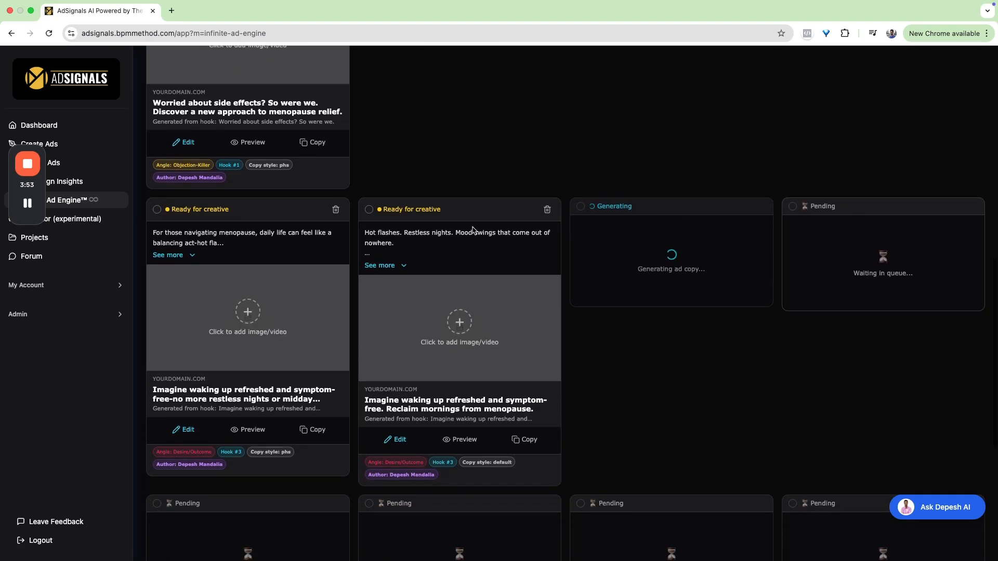
left_click_drag(172, 232, 291, 232)
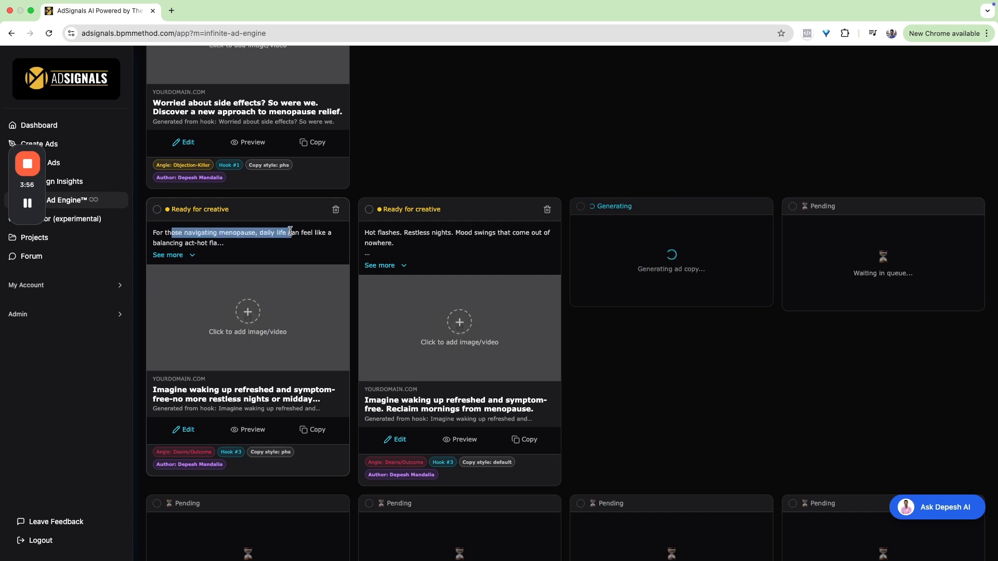
scroll(290, 231, "down", 1)
scroll(290, 231, "down", 1)
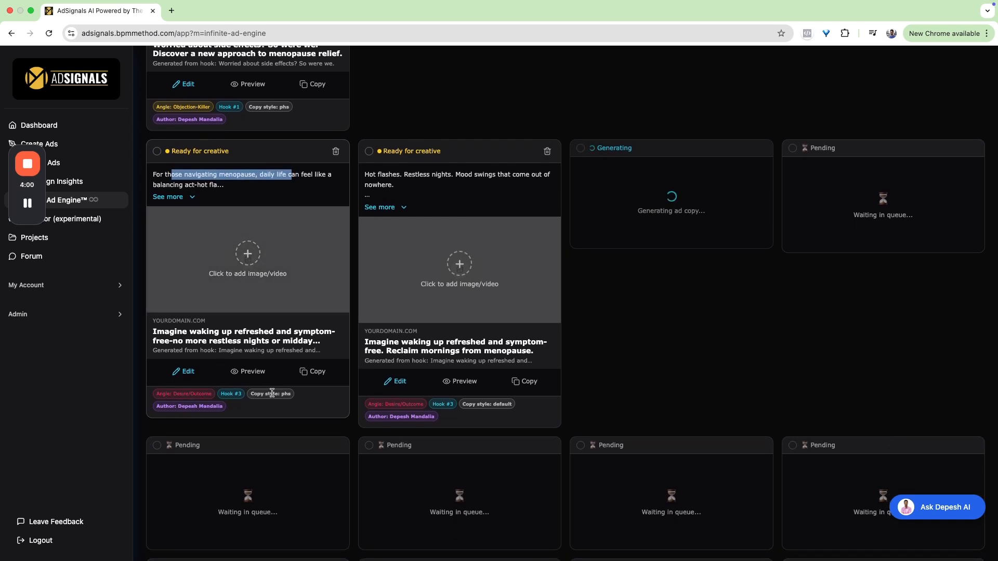
left_click(169, 197)
left_click_drag(275, 215, 157, 215)
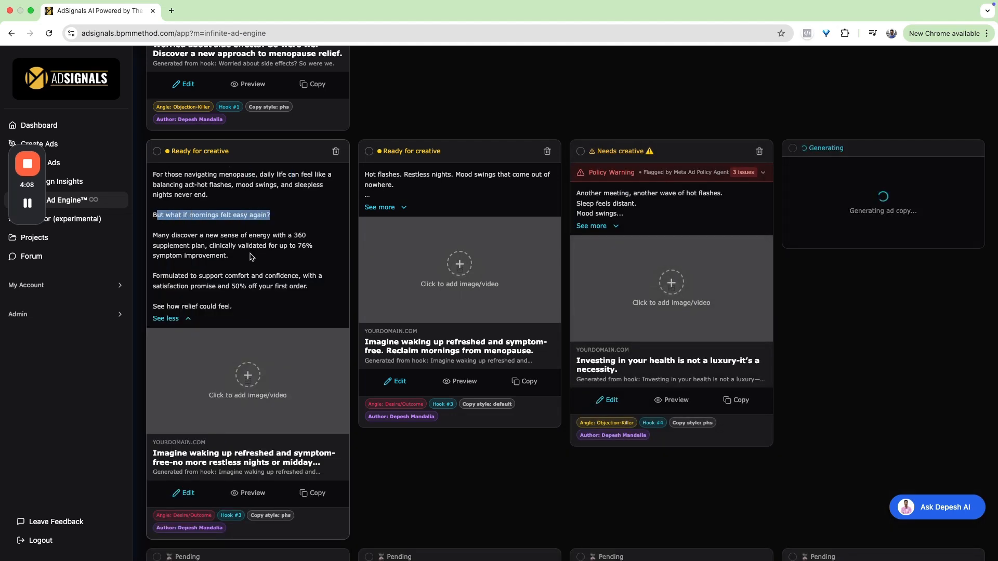
- Expand the Default ad for hook #3 and the PHS ad for hook #4, and check the policy issues of the hook #4 ad
left_click(392, 207)
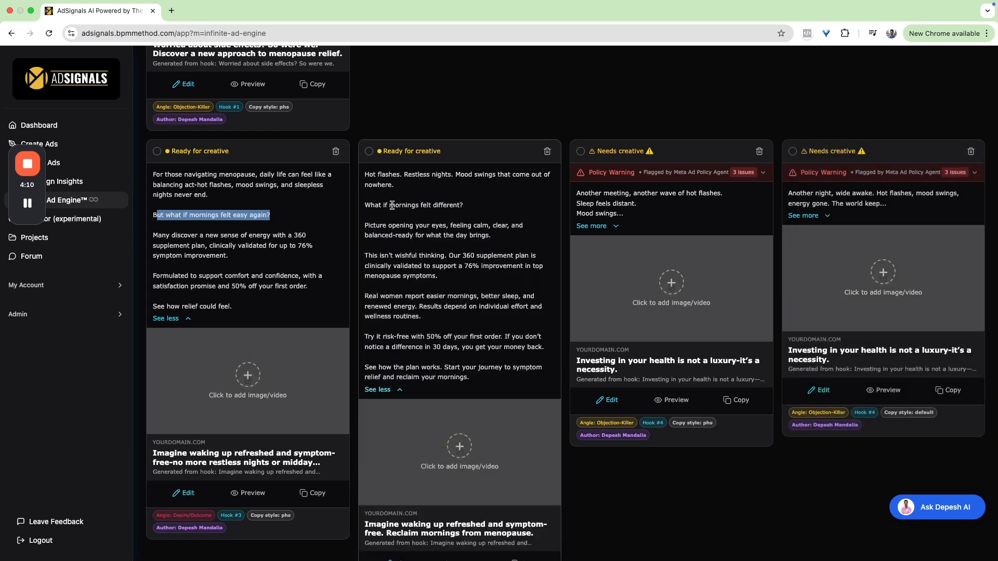
left_click(593, 226)
left_click(758, 173)
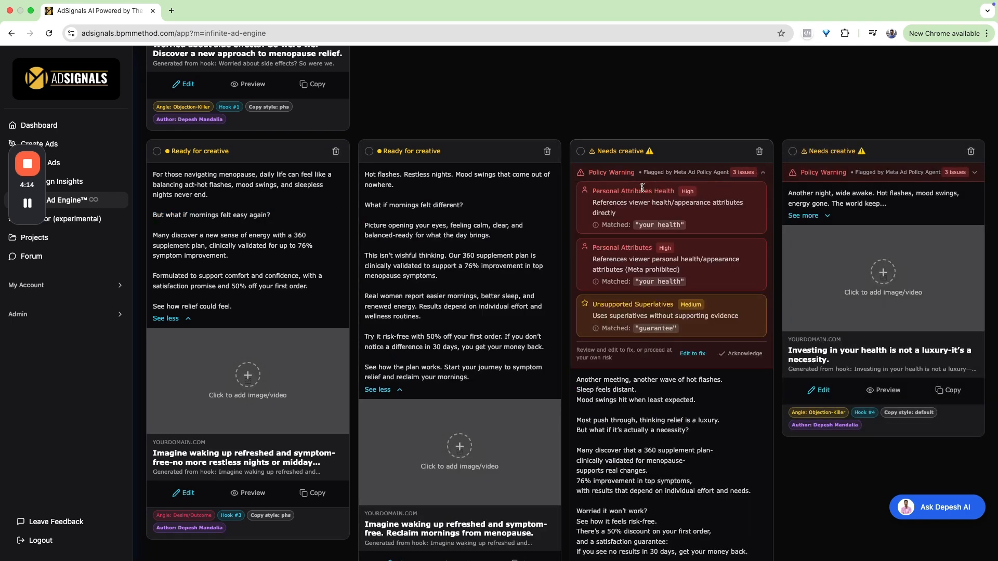
left_click_drag(635, 223, 701, 226)
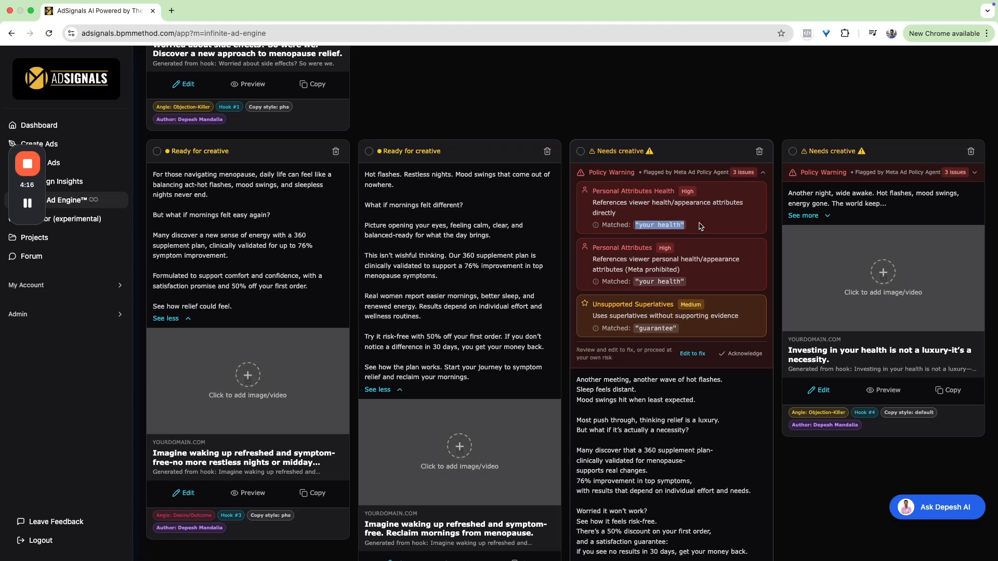
left_click(762, 176)
mouse_move(589, 196)
left_mouse_down()
mouse_move(677, 199)
mouse_move(682, 211)
left_mouse_up()
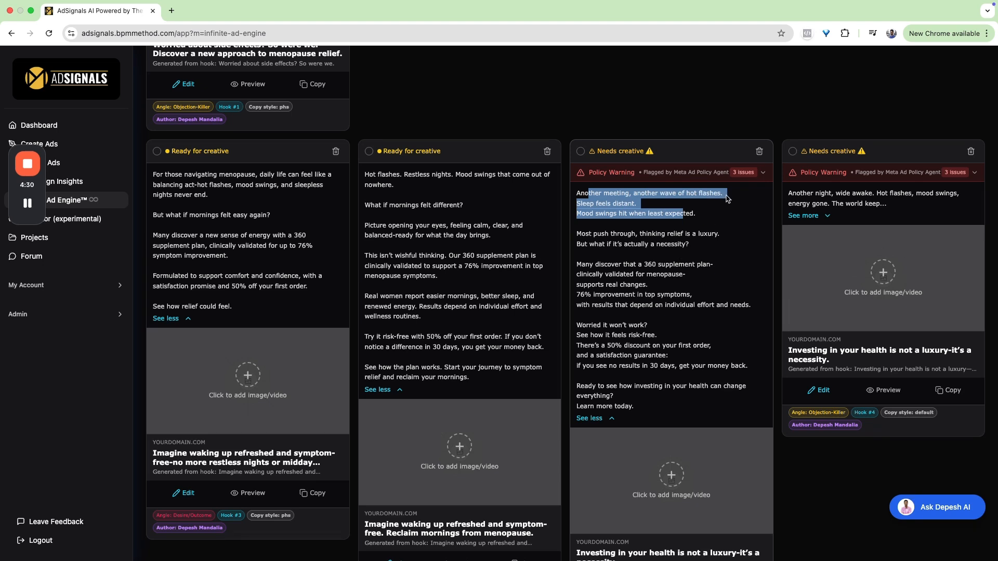
- Review the flagged phrases "your health" and "guarantee" in the PHS hook #4 ad's policy warning, and locate them in its copy
left_click(744, 173)
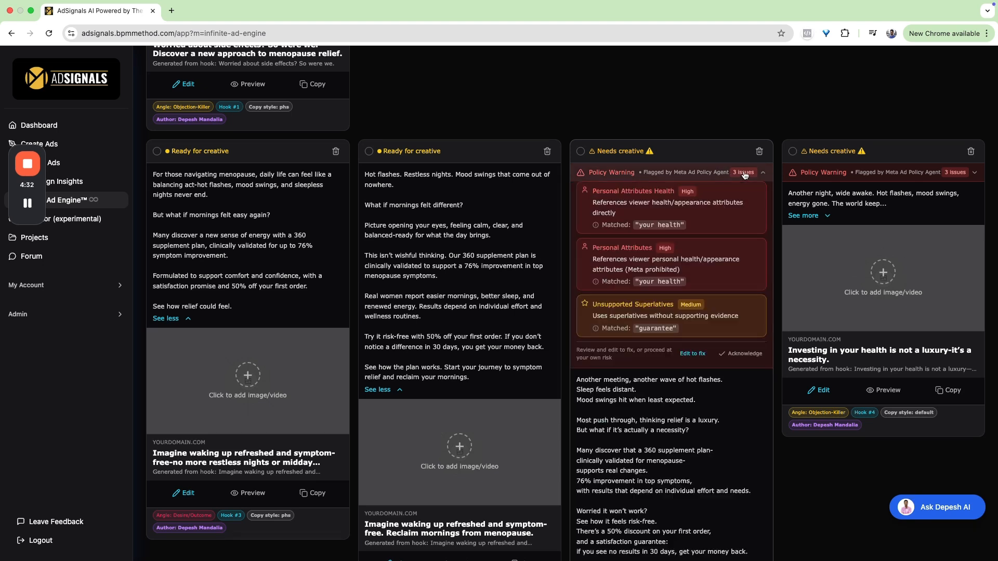
left_click_drag(635, 280, 694, 284)
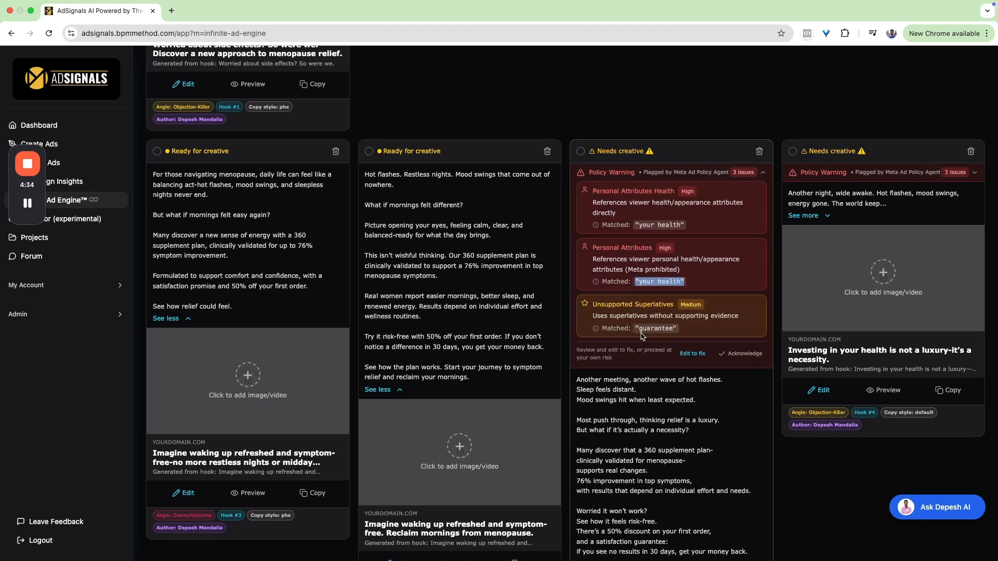
left_click_drag(638, 328, 691, 331)
left_click(761, 173)
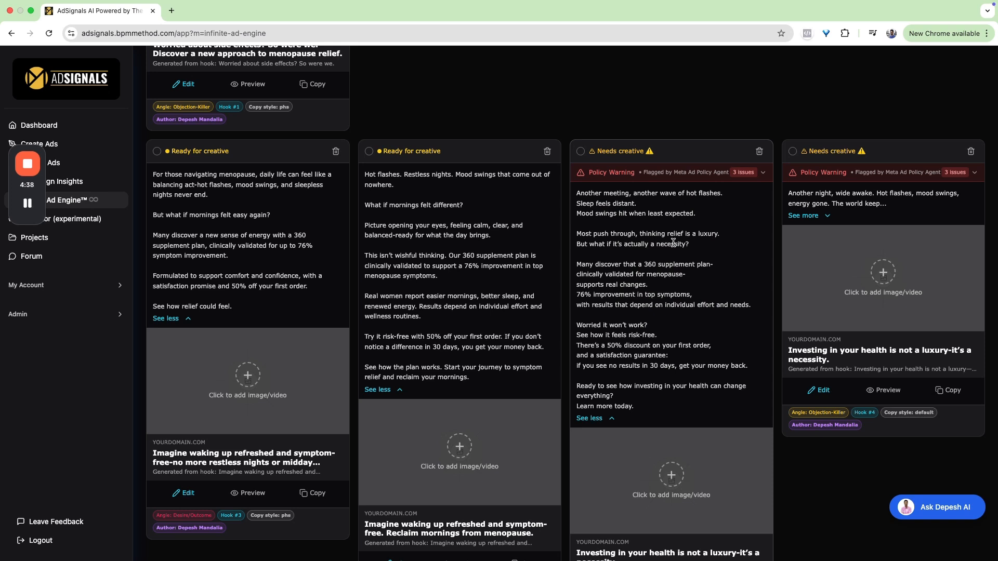
left_click_drag(594, 356, 669, 356)
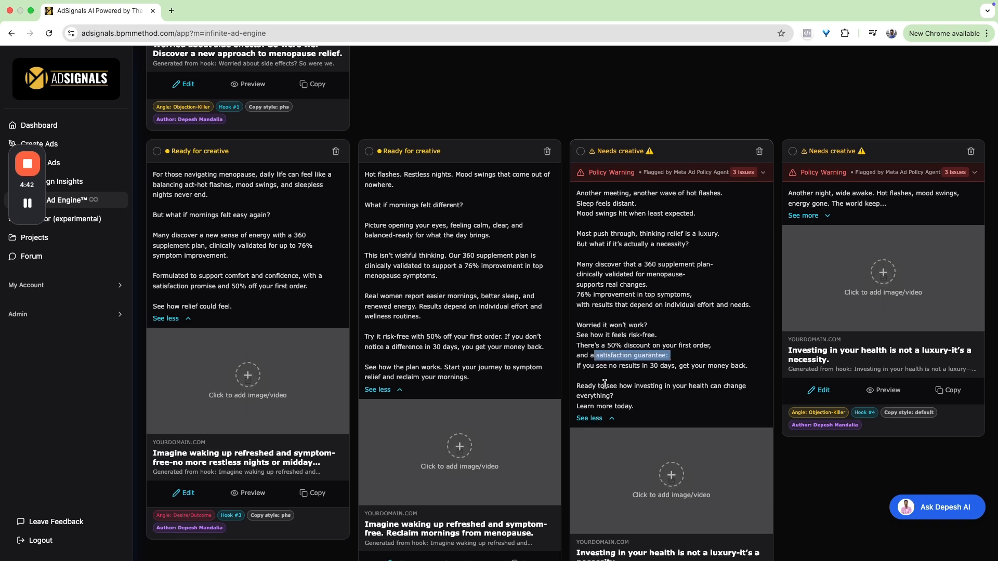
left_click_drag(671, 386, 716, 385)
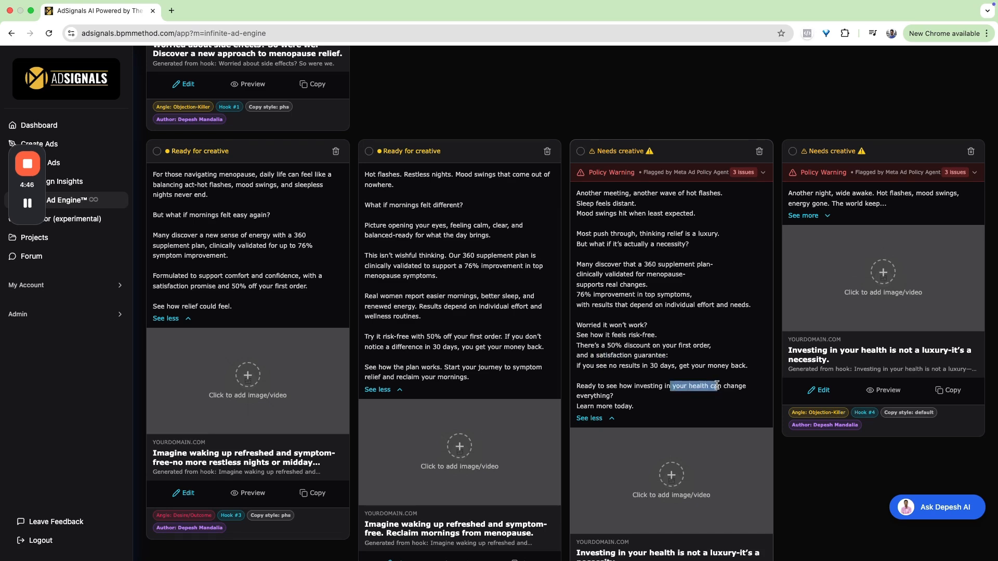
- Acknowledge the policy warning on the PHS ad for hook #4
scroll(717, 385, "down", 3)
scroll(754, 234, "up", 4)
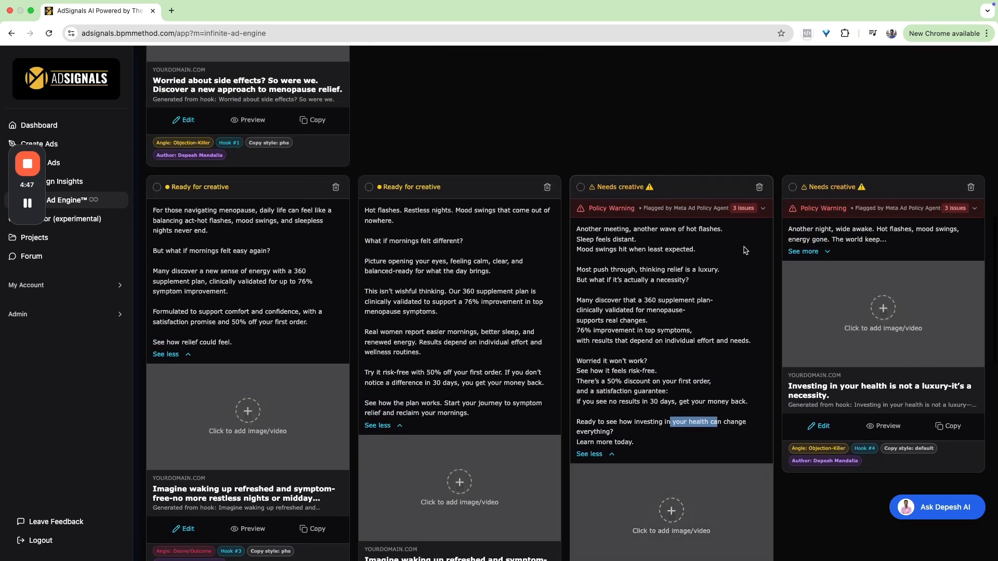
left_click(756, 213)
left_click(742, 394)
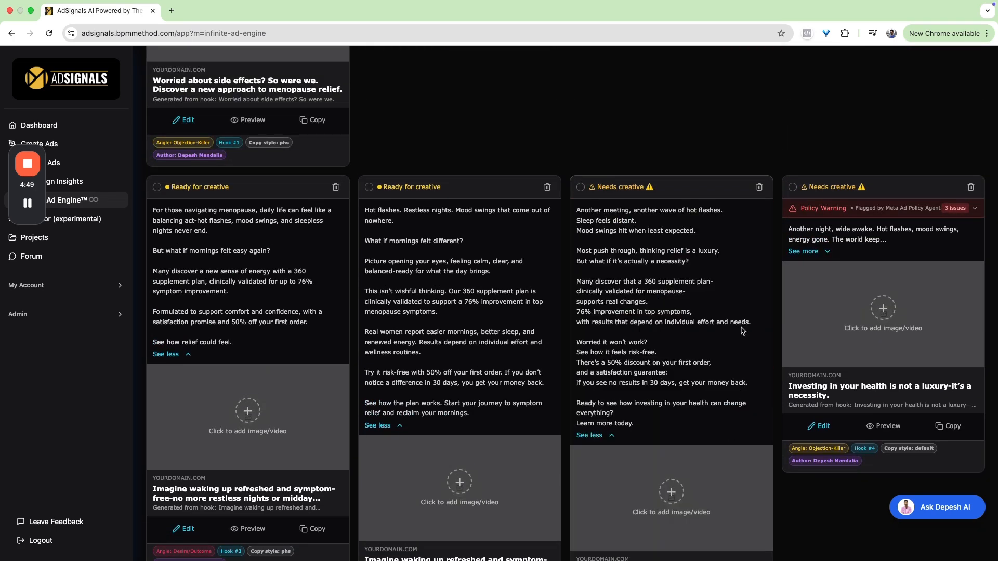
- Check the policy issues of the Default ad for hook #4 and expand its full copy
left_click(931, 209)
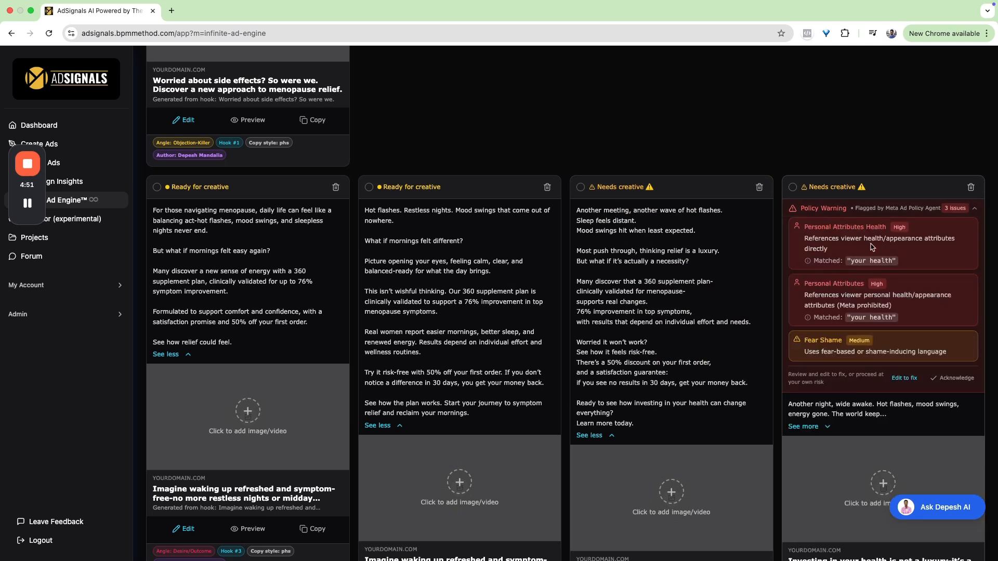
left_click(973, 208)
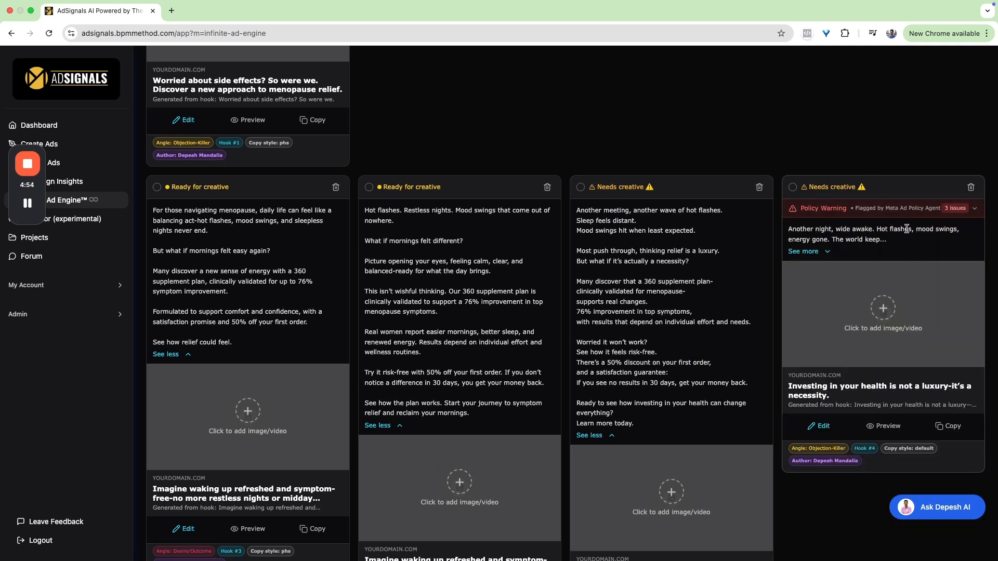
left_click(804, 252)
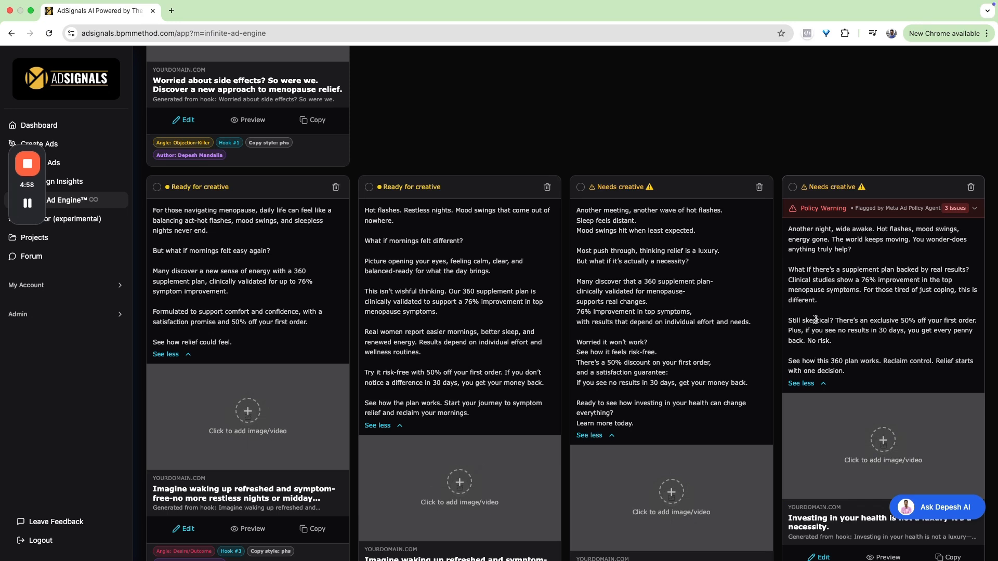
- Open the Default ad for hook #4 for editing and enlarge its body text box to show the whole copy
scroll(821, 369, "down", 2)
left_click(820, 482)
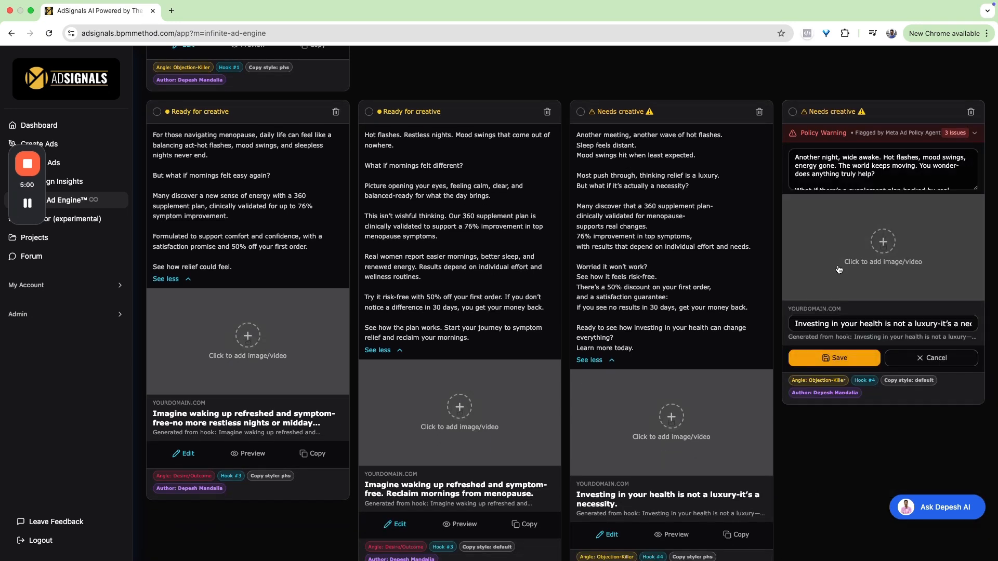
left_click_drag(977, 188, 967, 284)
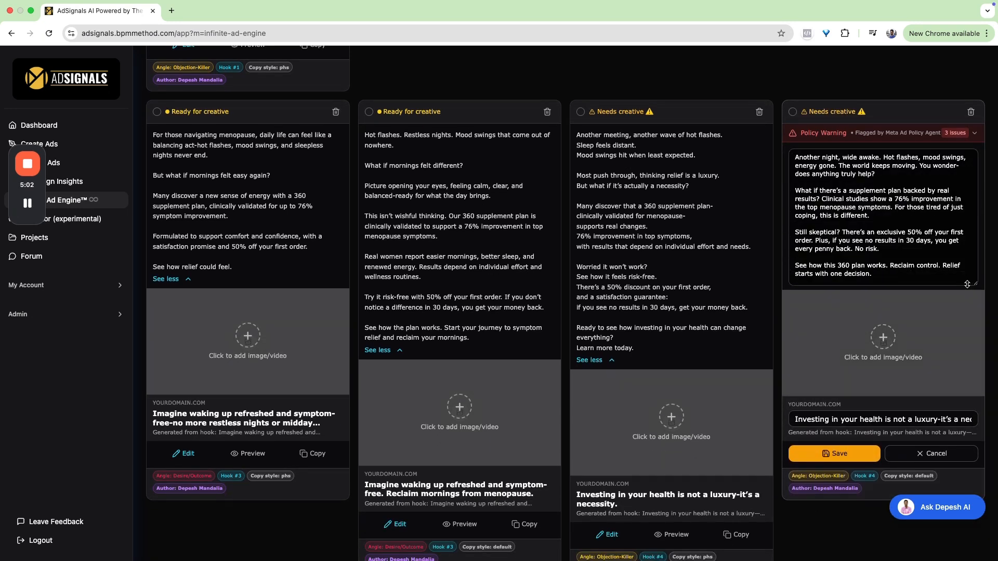
left_click(841, 167)
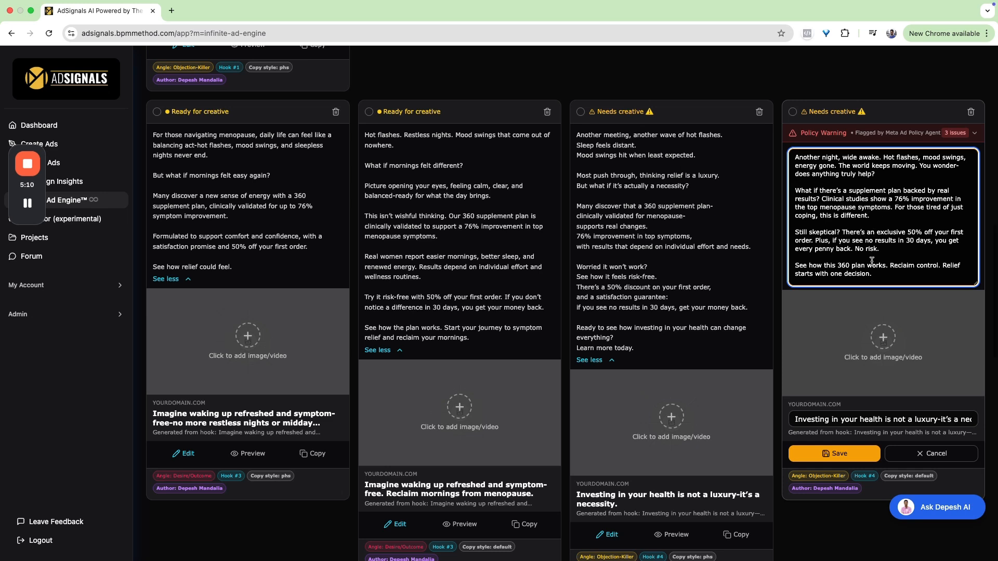
scroll(872, 260, "down", 1)
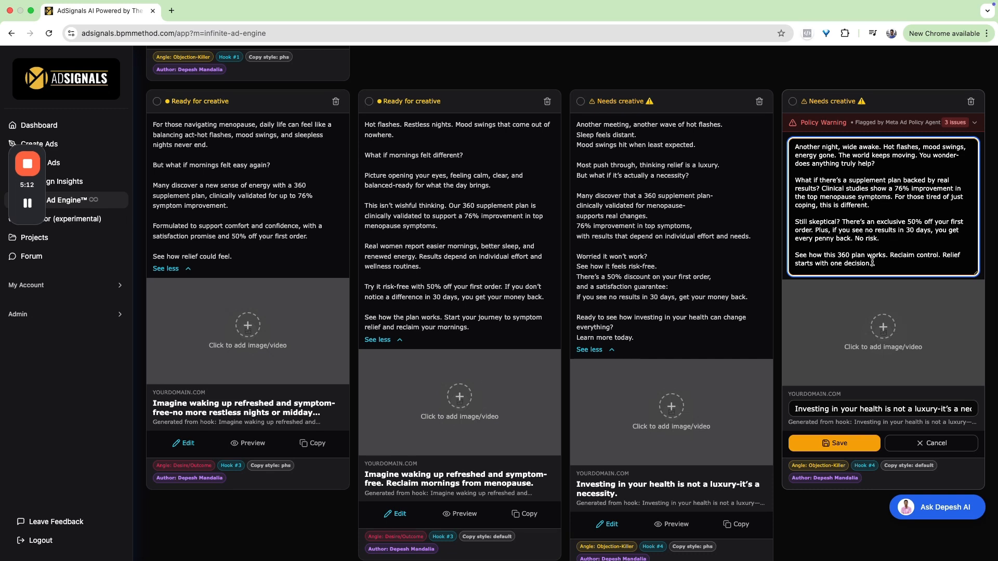
scroll(873, 263, "down", 1)
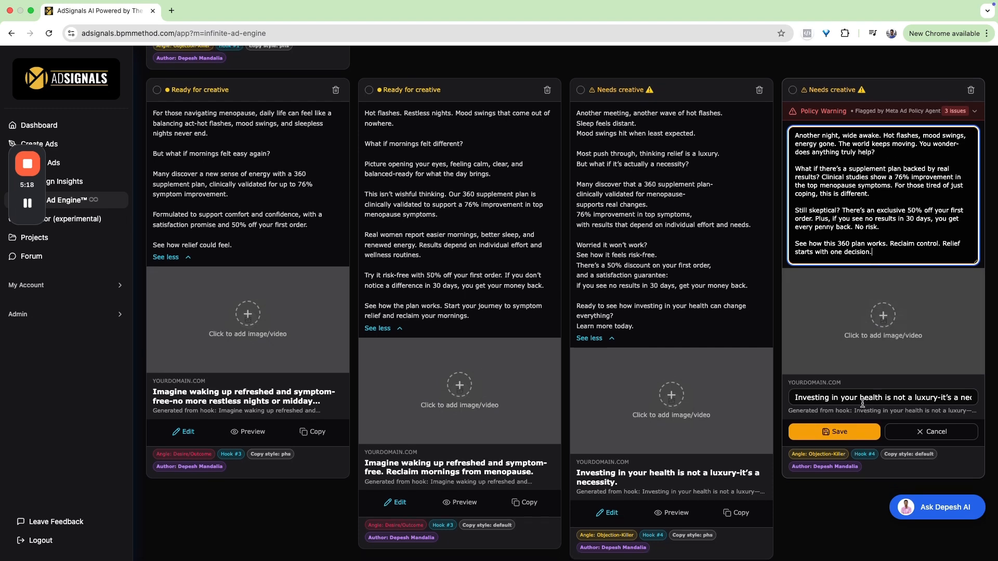
- Replace "health" with "happiness" in the Default hook #4 ad's headline and save the edited ad copy
left_click(861, 398)
double_click(850, 397)
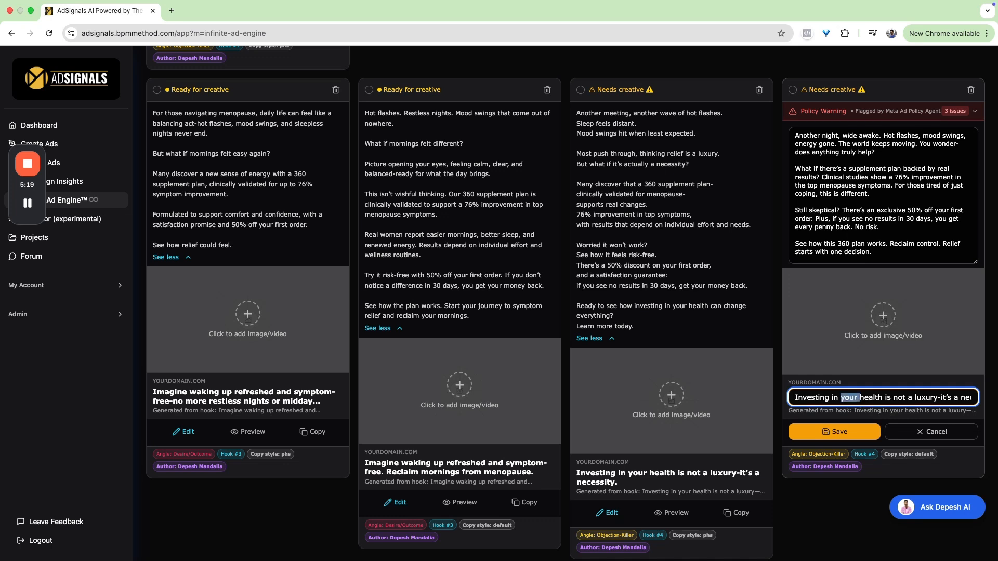
left_click(870, 398)
double_click(871, 398)
type("happiness")
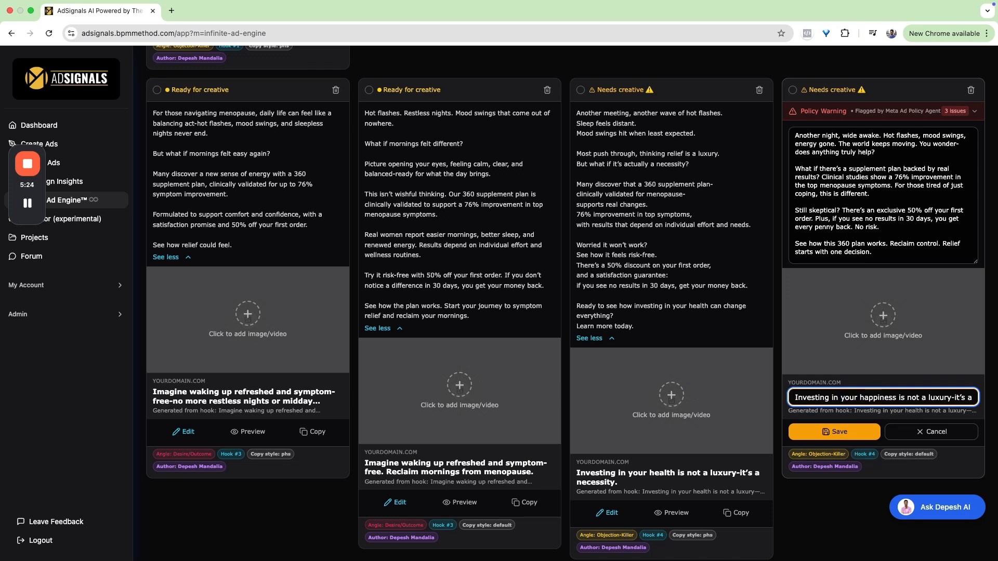
key("Right")
key("Right")
key("Right")
key("Right")
key("Right")
key("Right")
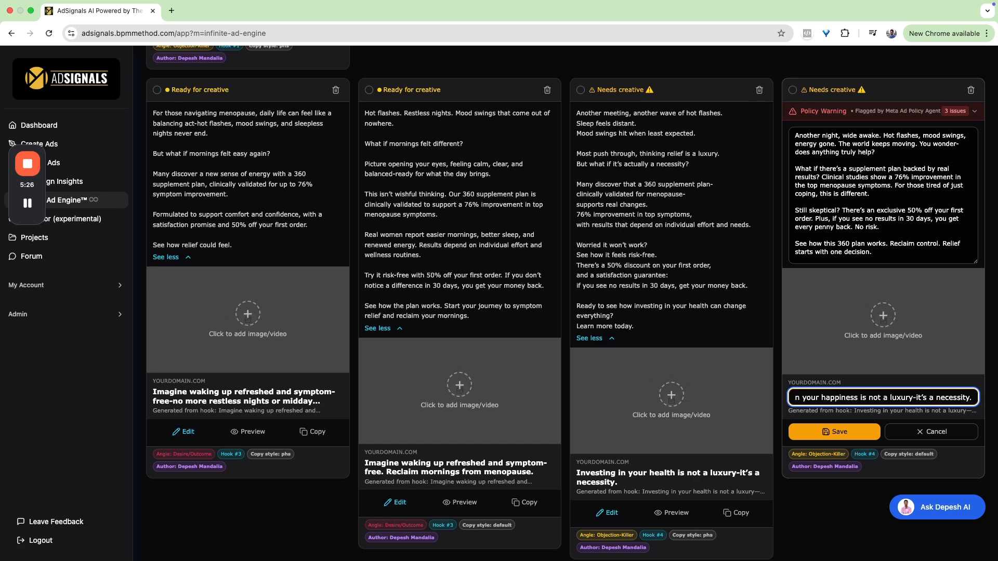
key("shift+alt+Left")
key("shift+alt+Left")
key("shift+alt+Left")
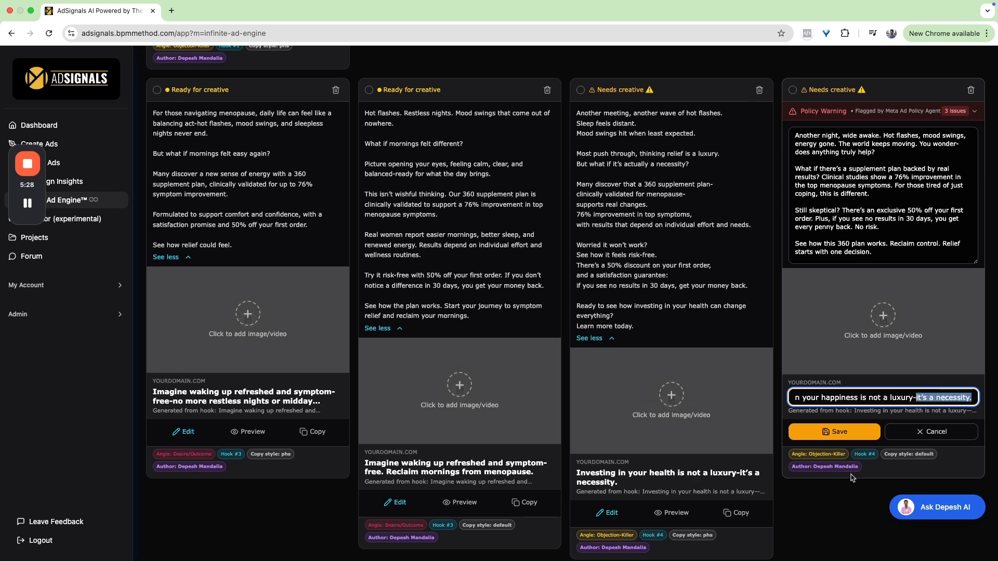
left_click(845, 432)
- Acknowledge the policy warning on the edited Default ad for hook #4
scroll(864, 425, "up", 2)
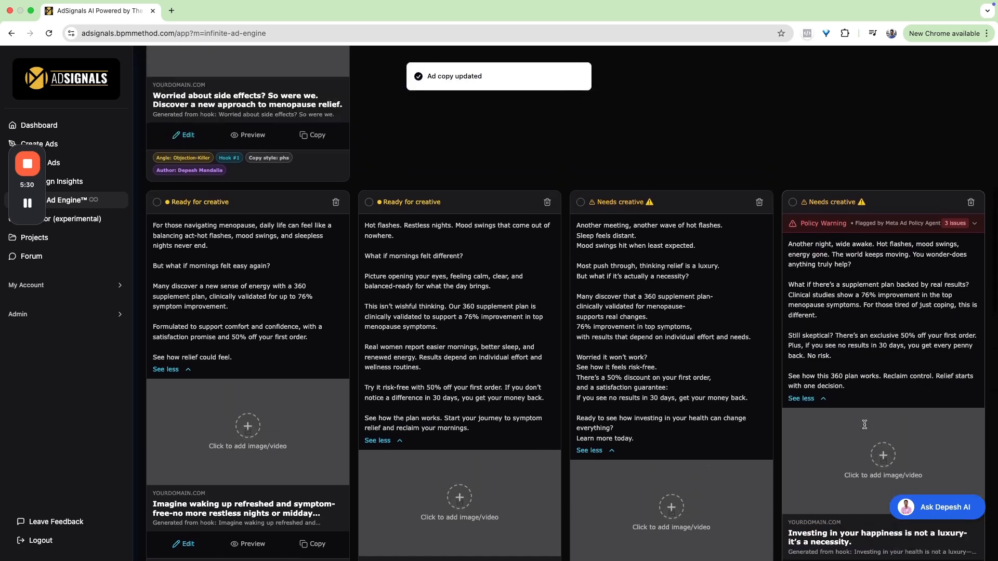
left_click(964, 238)
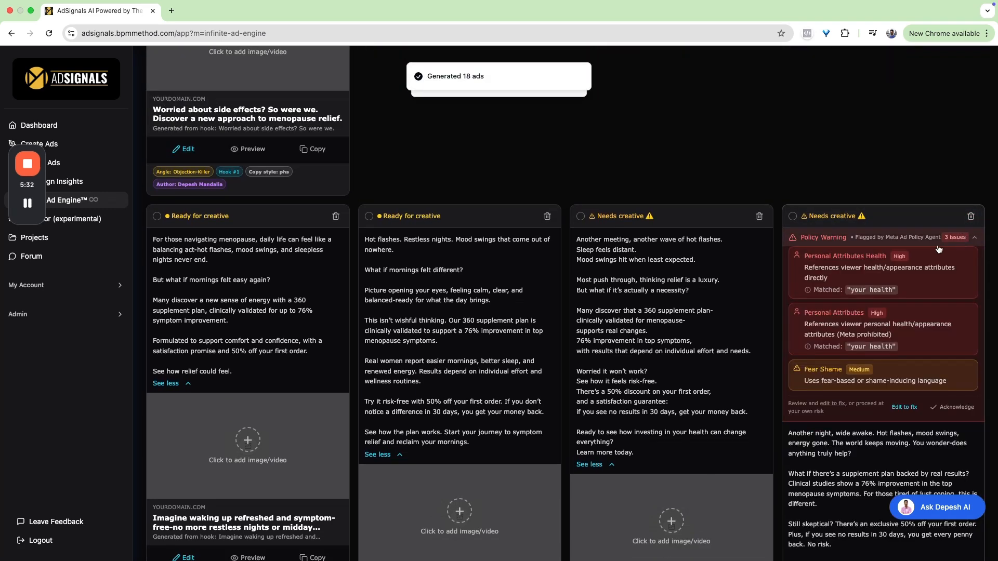
left_click(946, 407)
- Select all generated ads except both hook #2 ads, the Default hook #4 ad and the PHS hook #6 ad
scroll(750, 365, "down", 15)
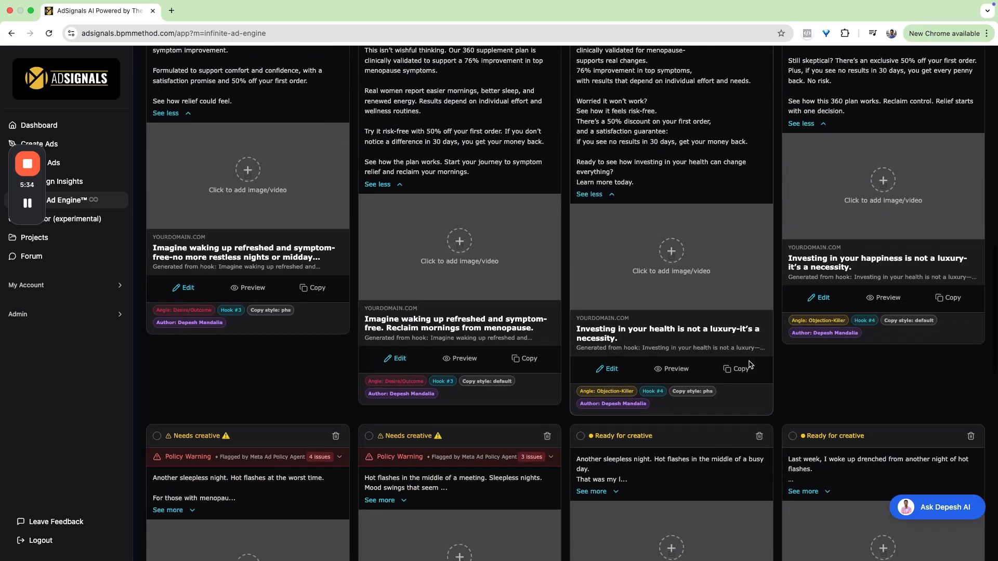
scroll(750, 364, "down", 10)
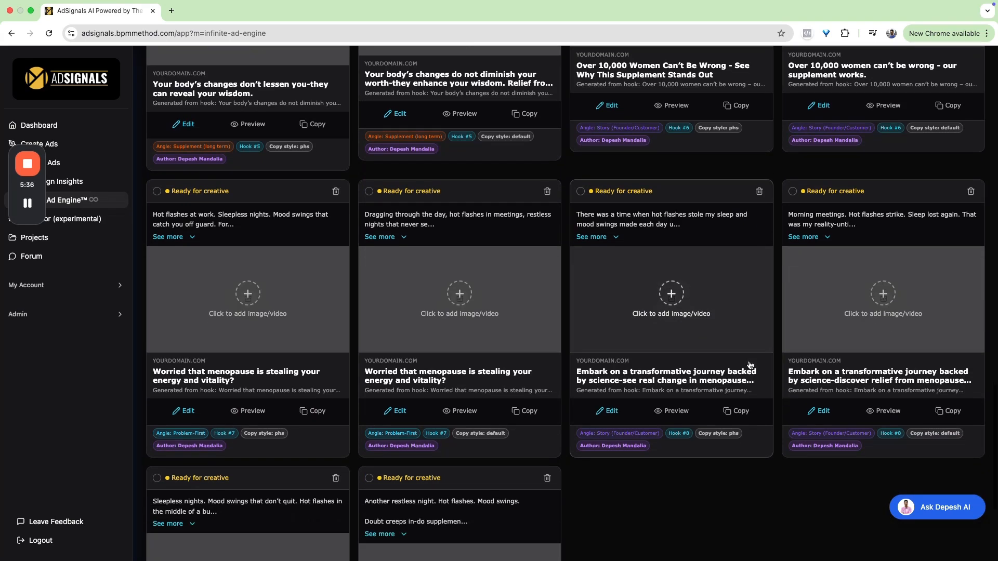
scroll(750, 364, "up", 9)
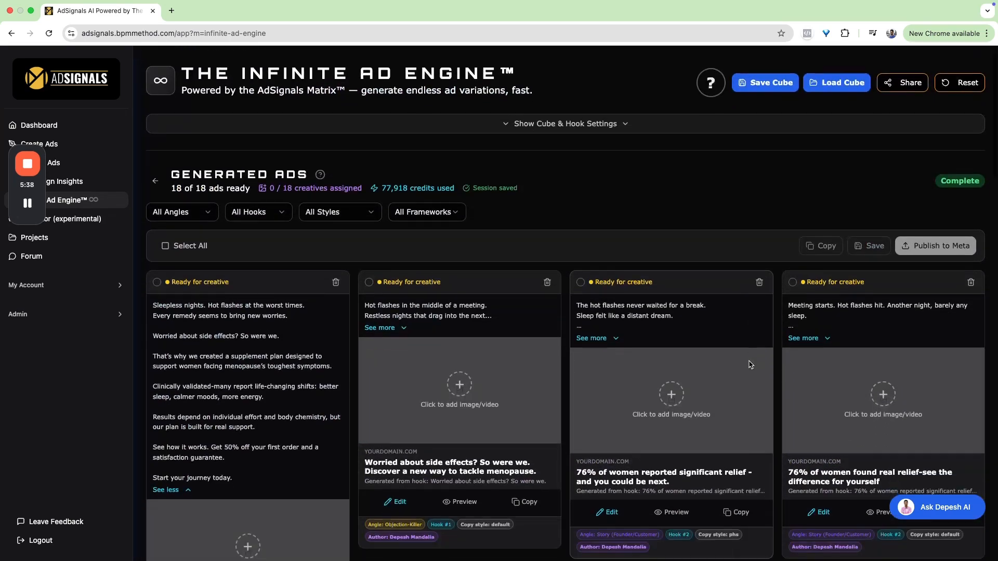
left_click(162, 244)
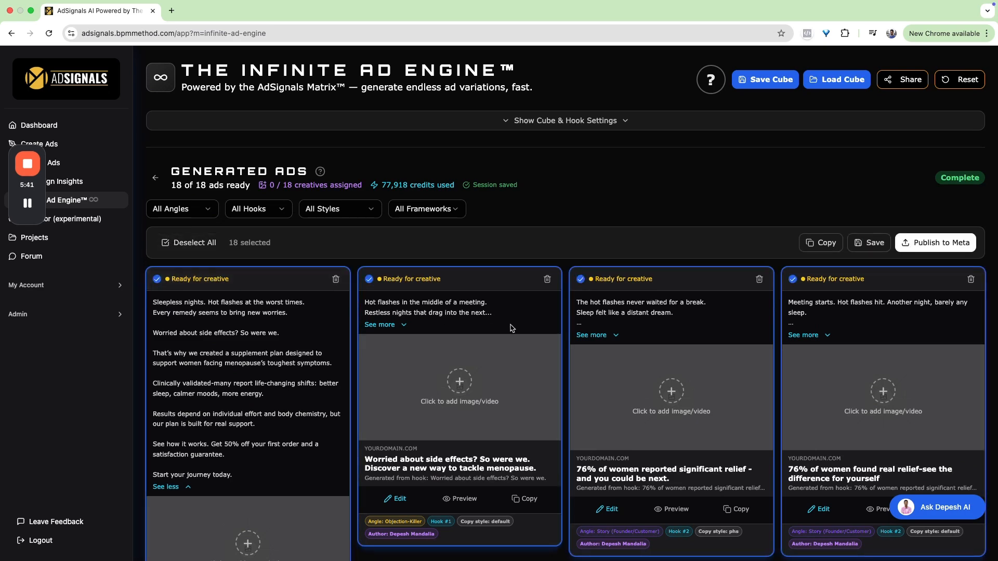
left_click(582, 280)
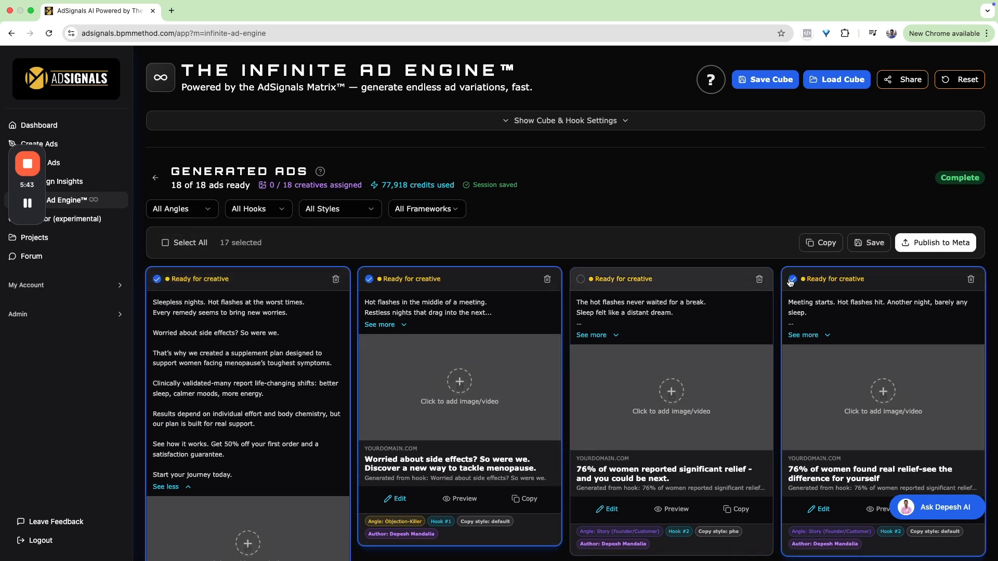
left_click(793, 280)
scroll(792, 282, "down", 8)
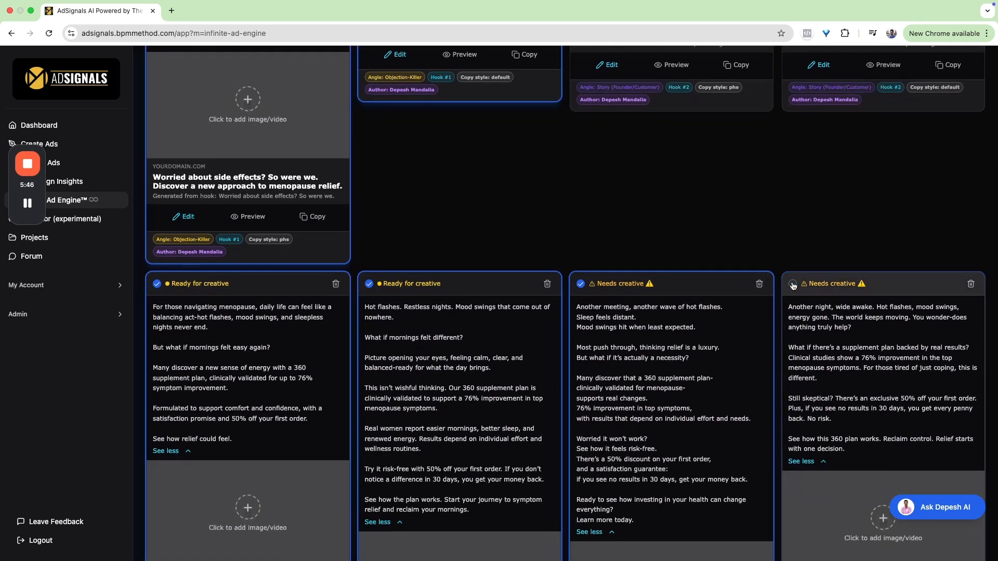
scroll(792, 282, "down", 10)
left_click(581, 196)
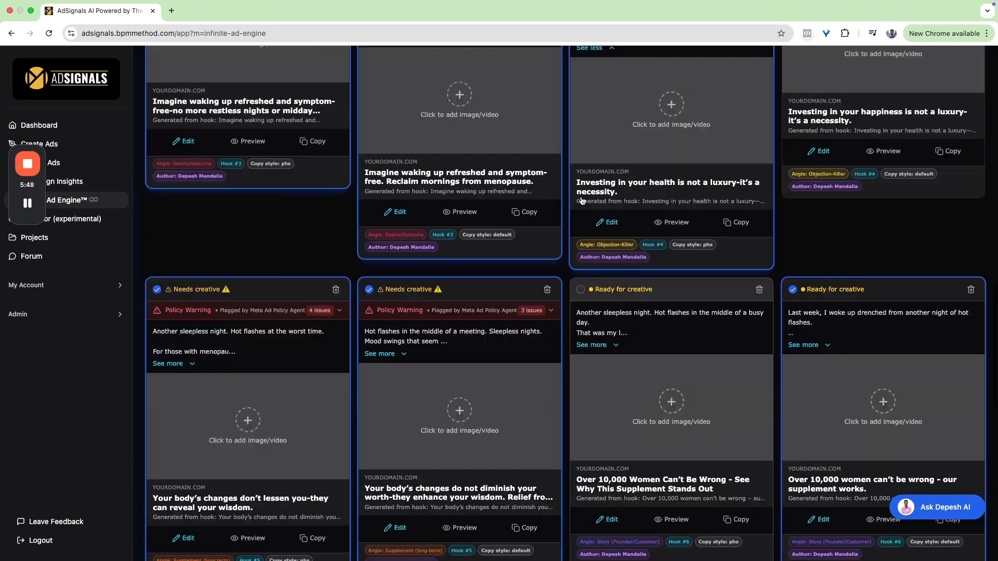
- Start publishing the selected ads to Meta and dismiss the offer of a guided tour in the campaign configuration
scroll(581, 201, "up", 20)
left_click(931, 141)
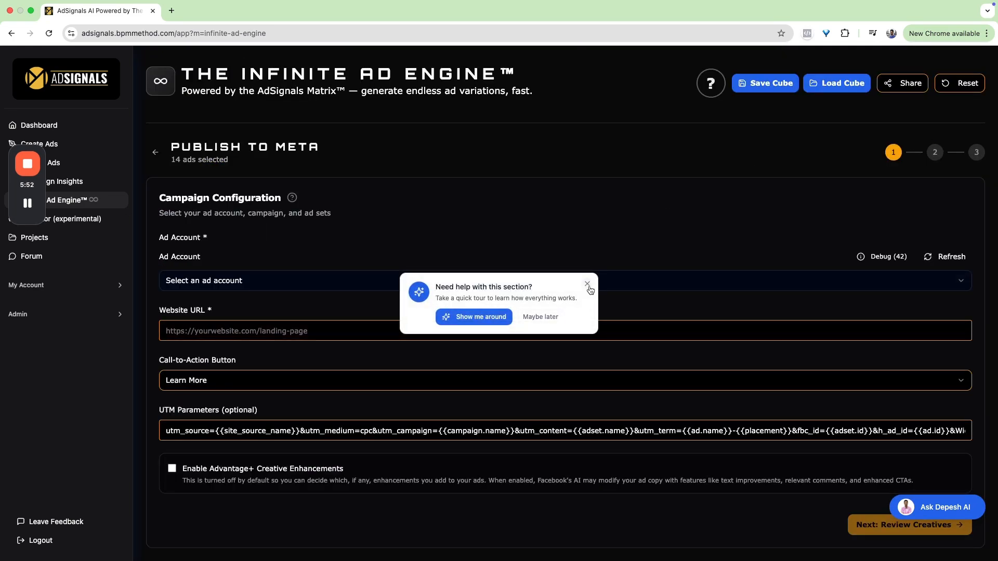
left_click(587, 285)
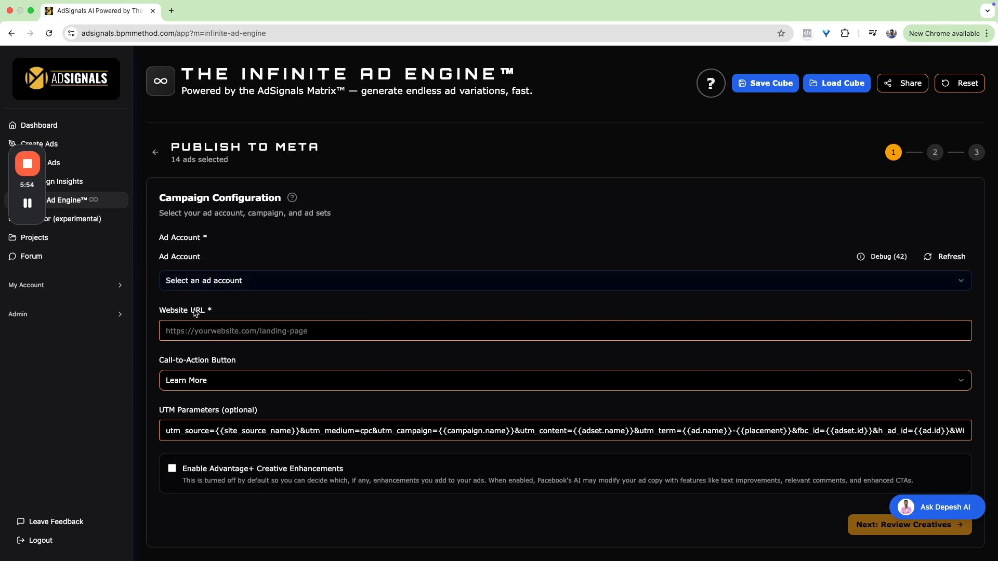
scroll(194, 368, "up", 1)
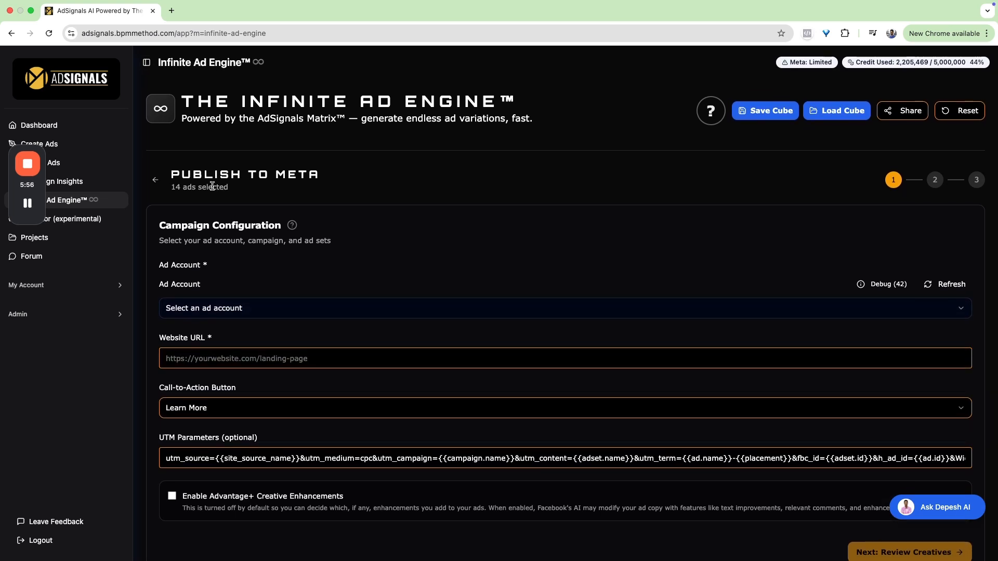
- Go back from the publishing setup to the generated ads, dismiss the guided tour offer and look over the ads
left_click(165, 178)
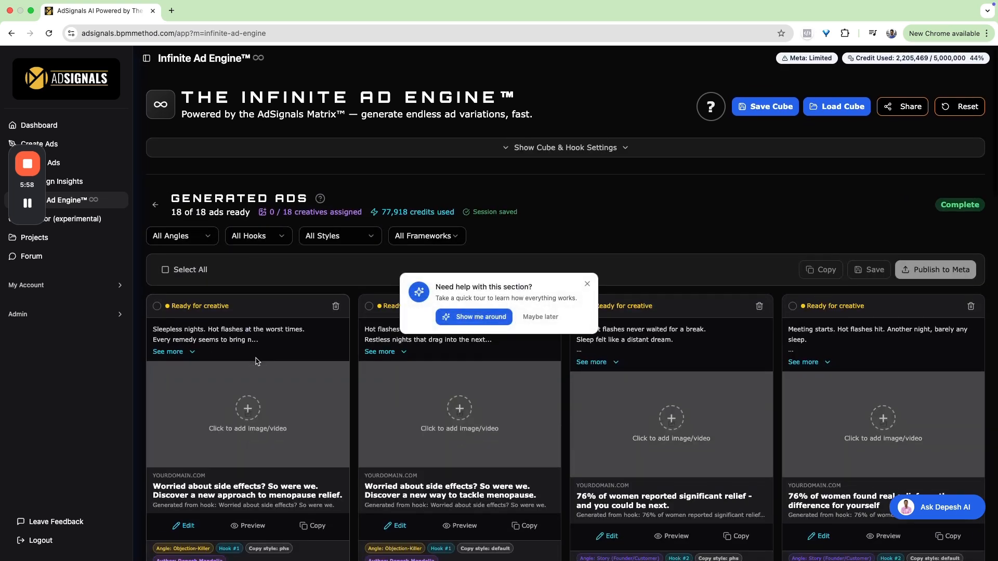
left_click(587, 283)
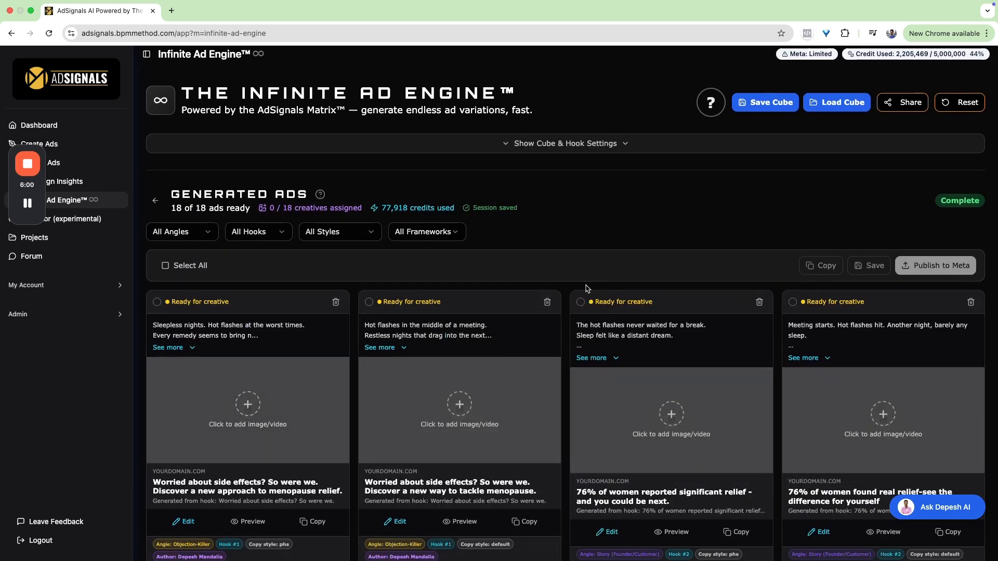
scroll(587, 289, "down", 3)
scroll(587, 289, "down", 14)
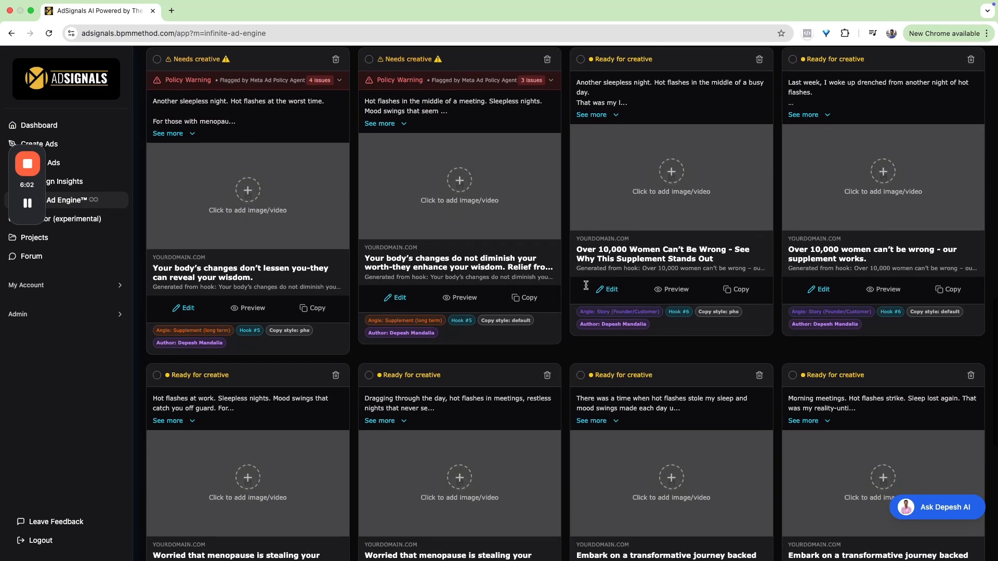
scroll(587, 289, "up", 15)
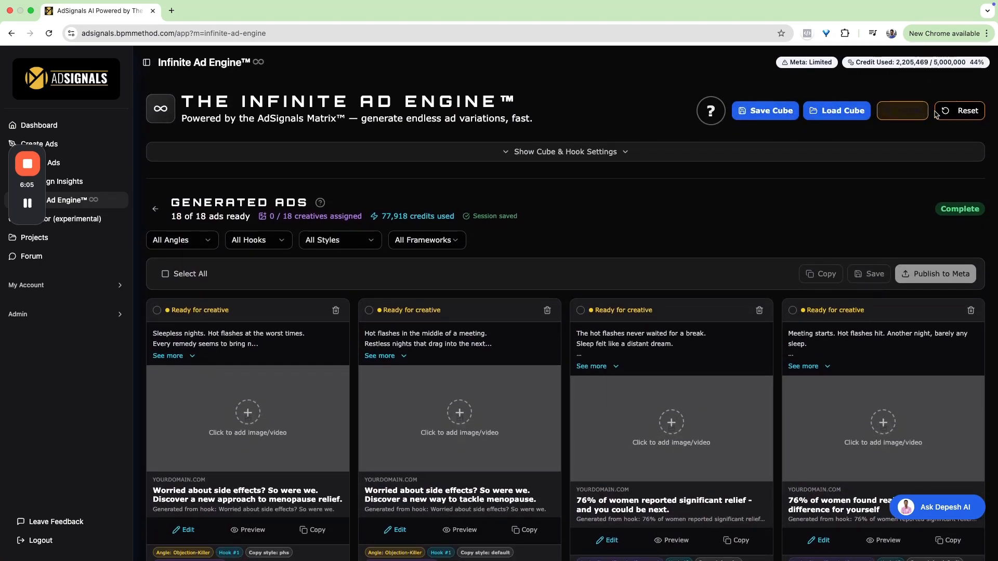
- Reset the Infinite Ad Engine to start a new setup and dismiss the guided tour offer
left_click(955, 112)
left_click(606, 324)
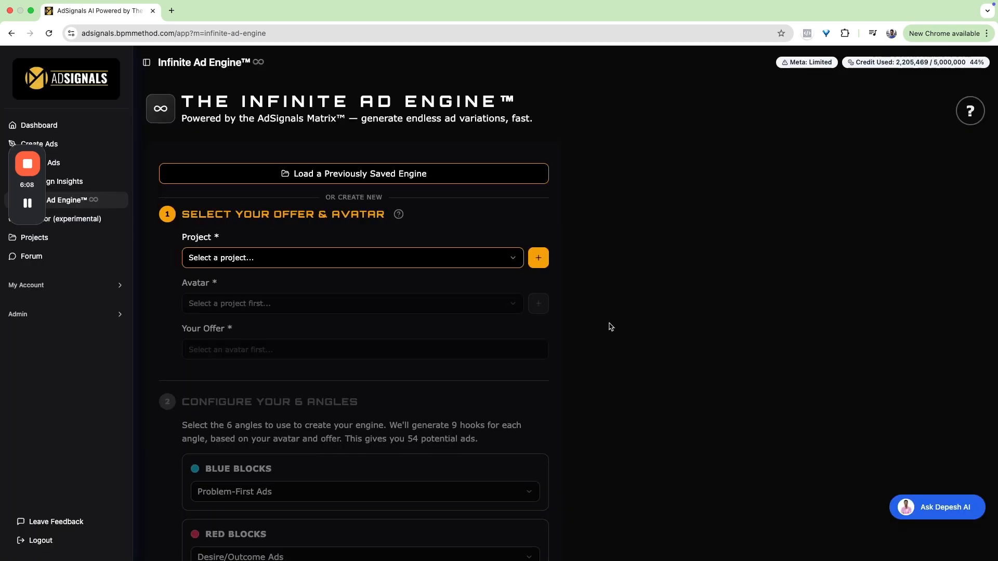
left_click(587, 284)
- Choose project DM TEST 1 and avatar Women 35-50 Menopause, and load the saved "A 360 complete supplement plan" offer
left_click(217, 262)
left_click(220, 280)
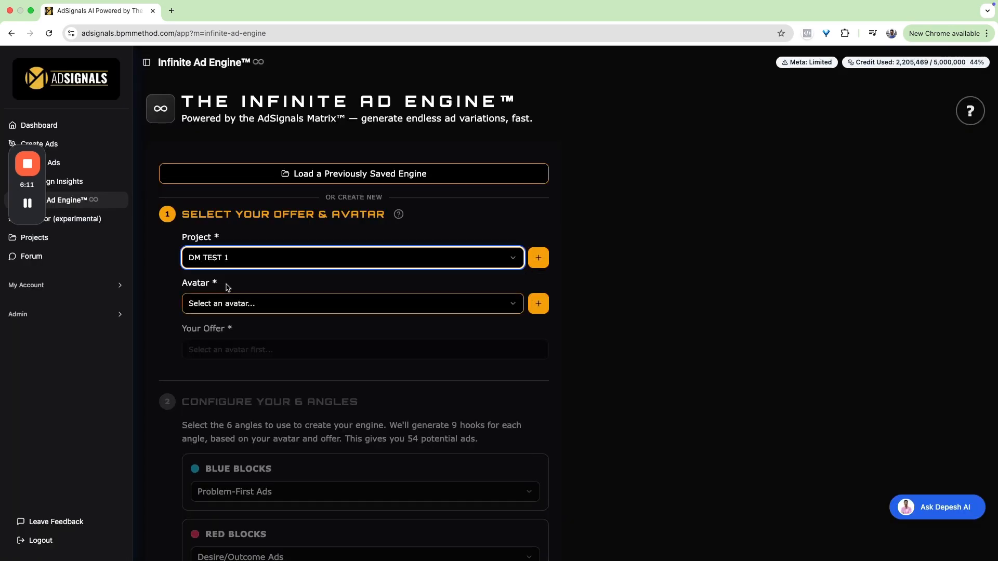
left_click(221, 307)
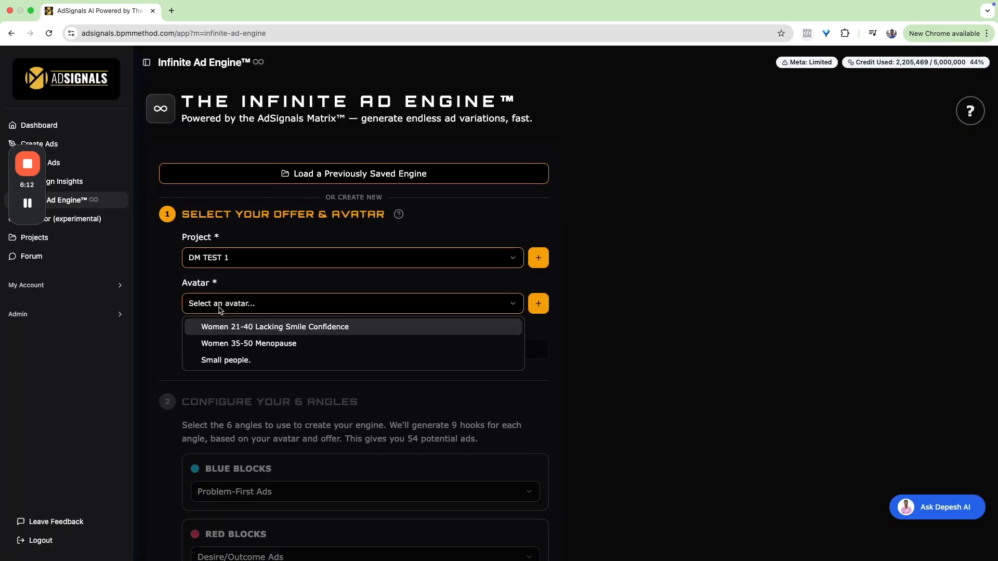
left_click(263, 343)
left_click(232, 375)
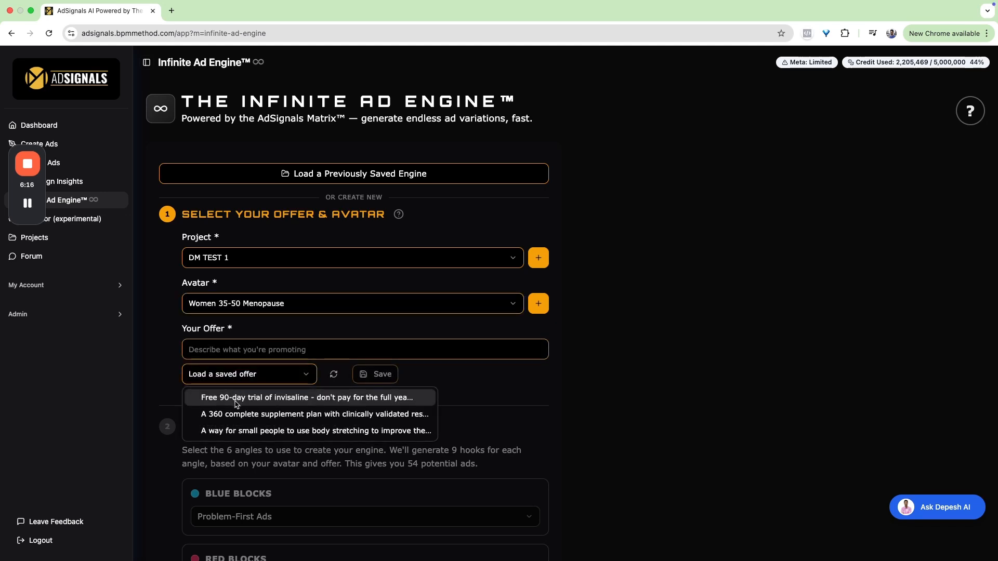
left_click(323, 422)
- Read the loaded offer text through to its end and view the avatar creation form without creating an avatar
left_click(238, 350)
scroll(239, 352, "right", 2)
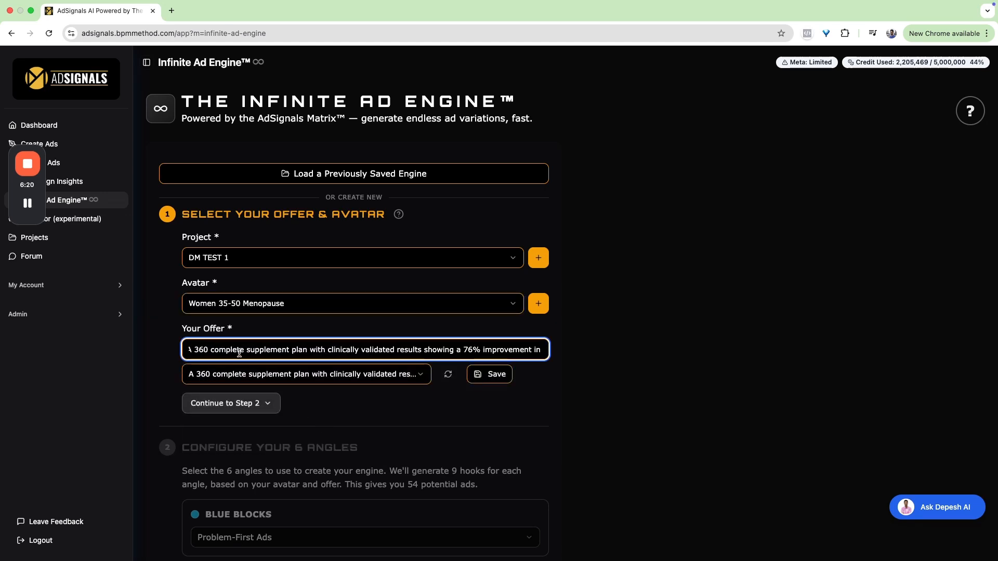
scroll(239, 352, "right", 5)
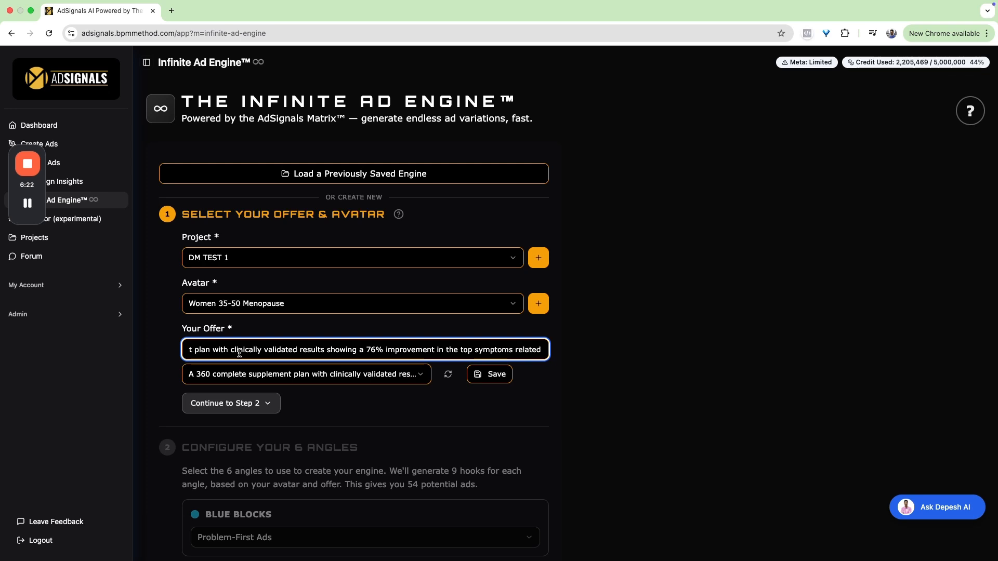
scroll(239, 352, "right", 5)
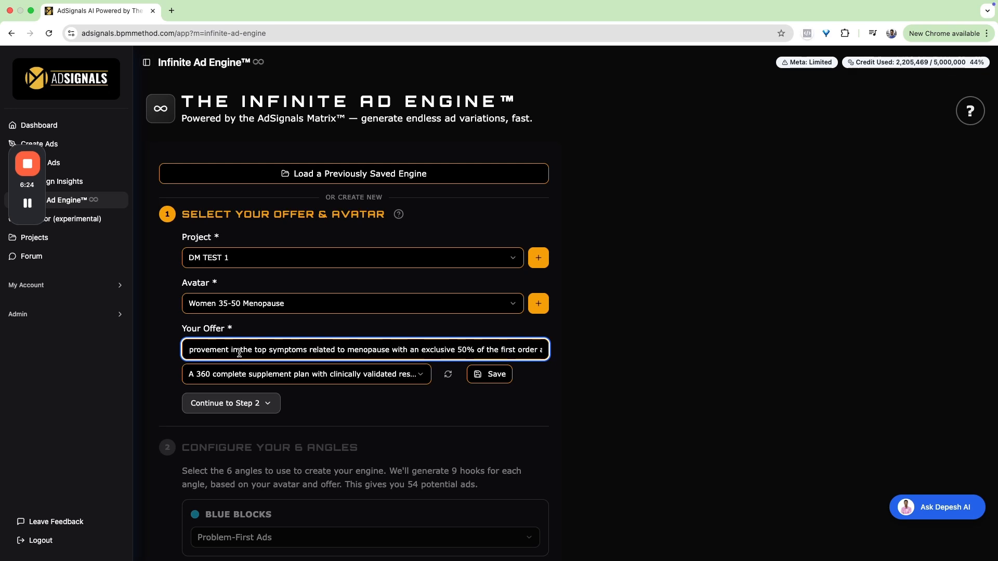
scroll(239, 352, "right", 5)
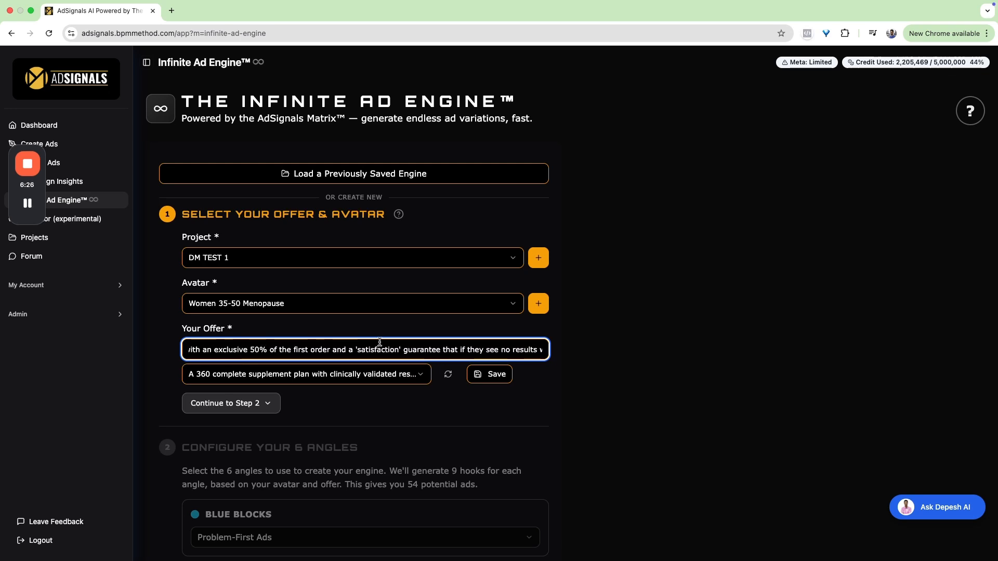
scroll(446, 348, "right", 5)
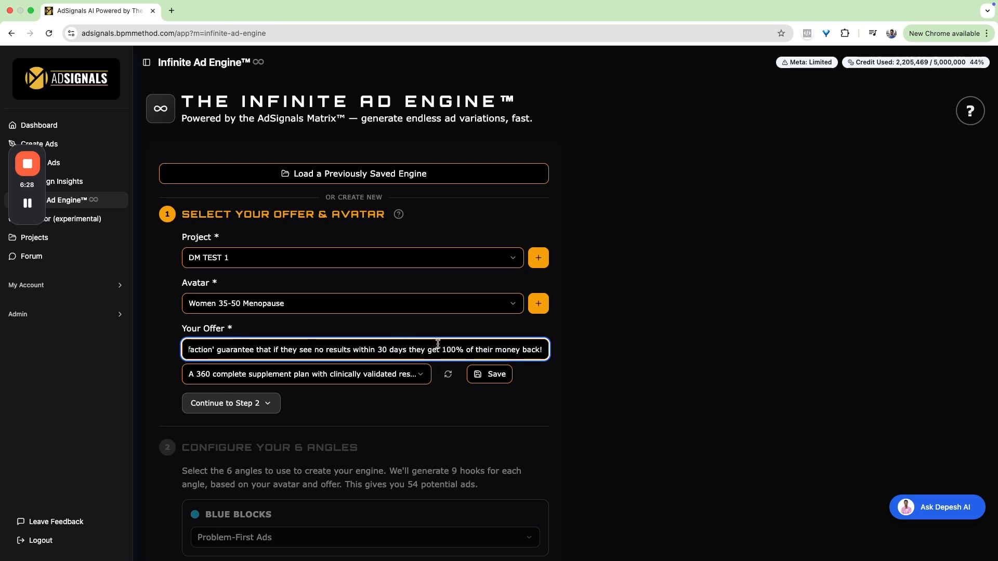
left_click_drag(477, 349, 398, 350)
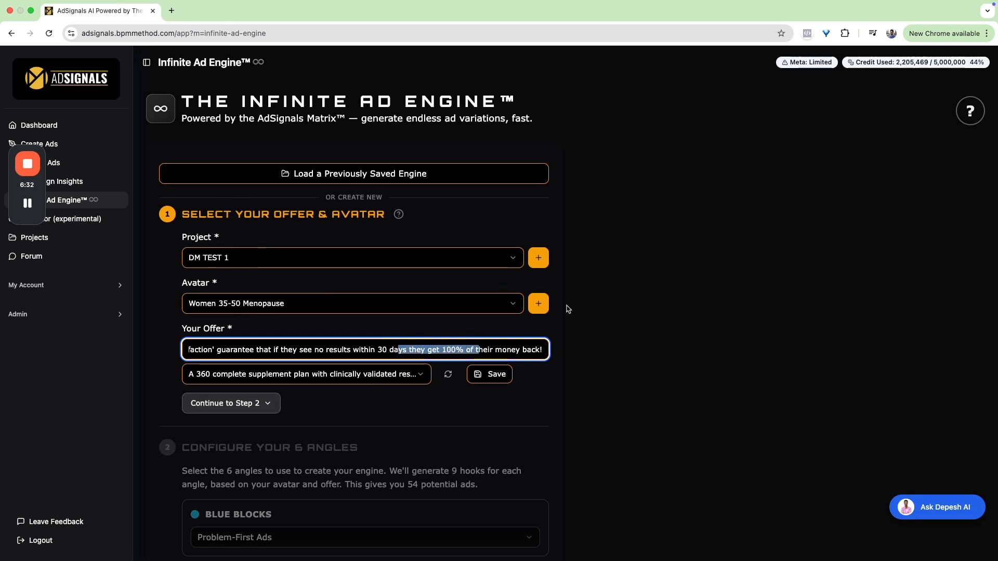
left_click(539, 304)
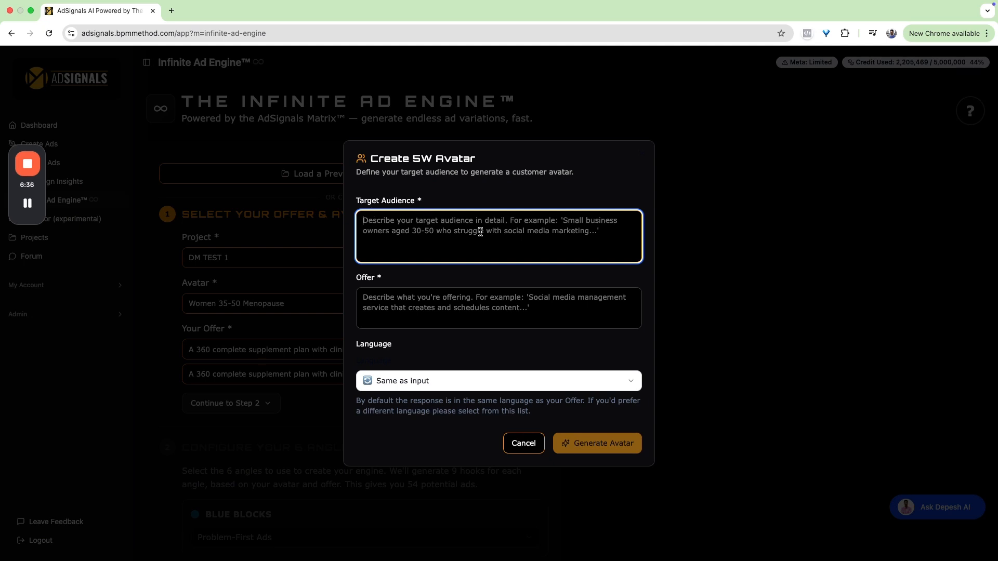
left_click(523, 443)
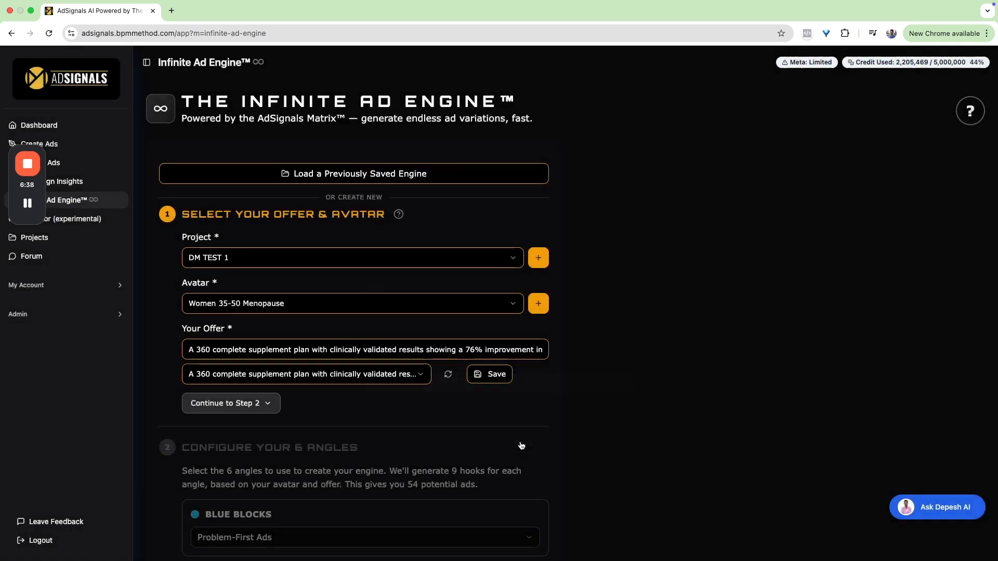
- Continue to the angle configuration and set the blue blocks to Competitor/Category-Contrast Ads and the red blocks to Identity-Based Ads
scroll(326, 404, "down", 3)
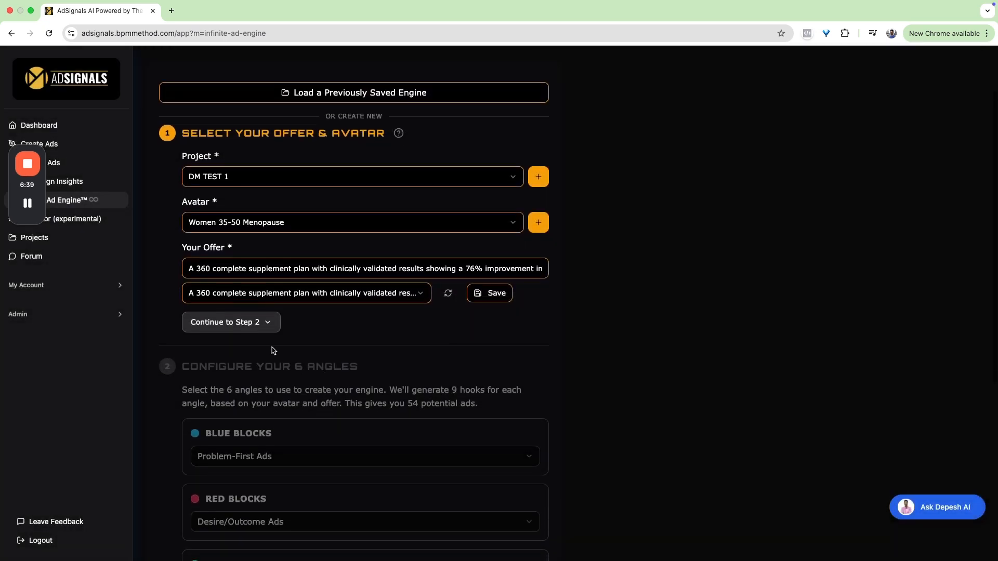
left_click(240, 321)
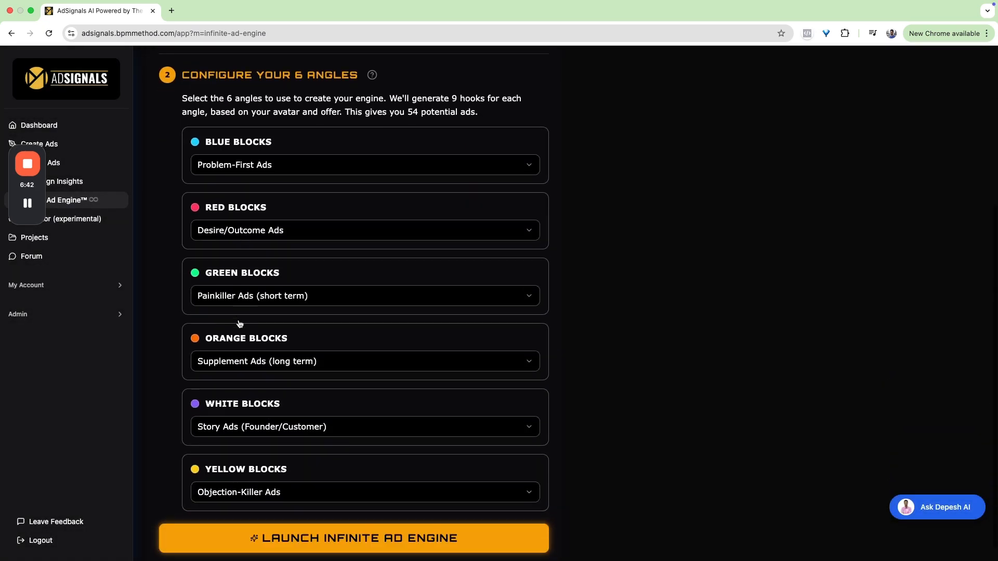
left_click(264, 161)
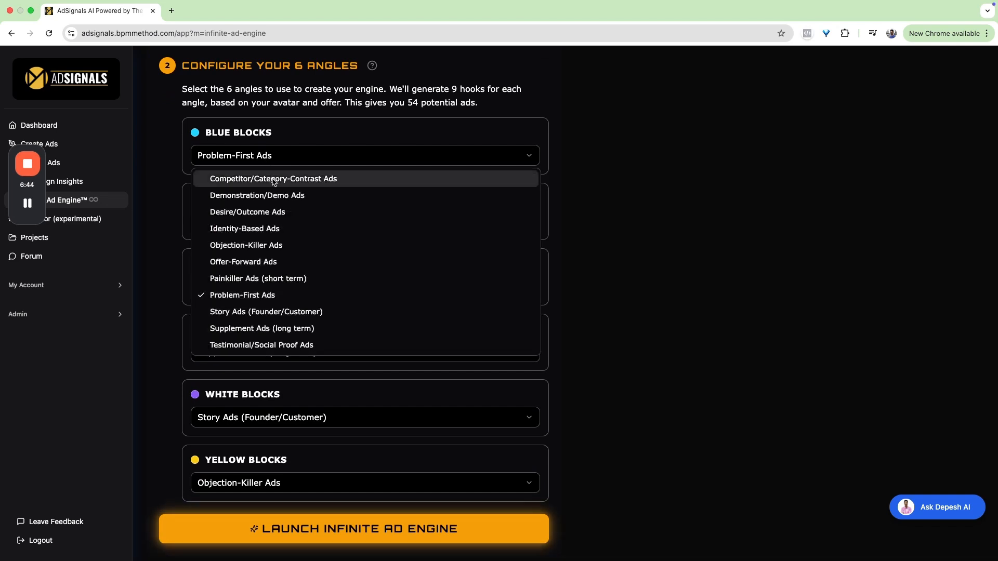
left_click(273, 179)
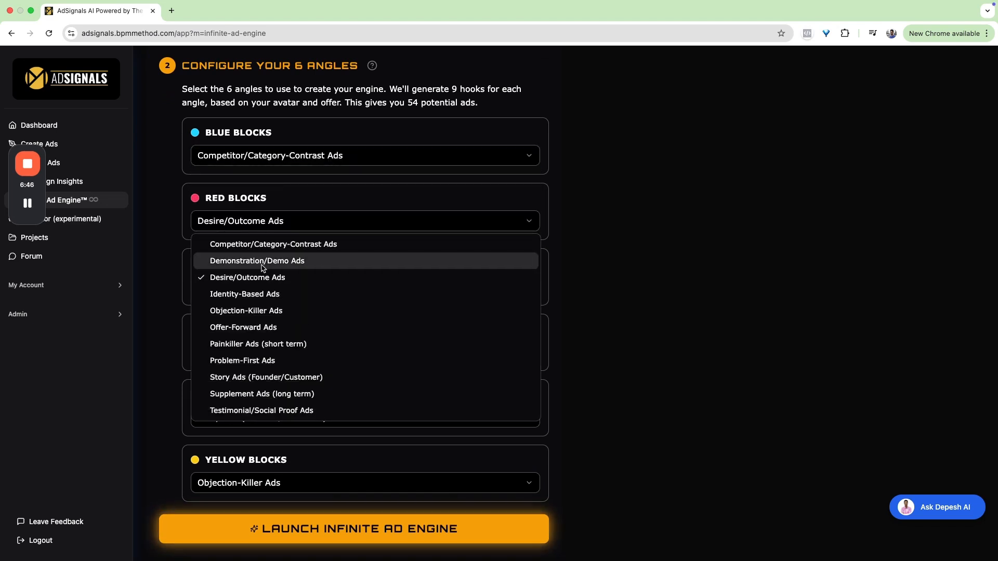
left_click(263, 294)
- Keep the green blocks on Painkiller Ads (short term) and set the orange blocks to Testimonial/Social Proof Ads
left_click(264, 291)
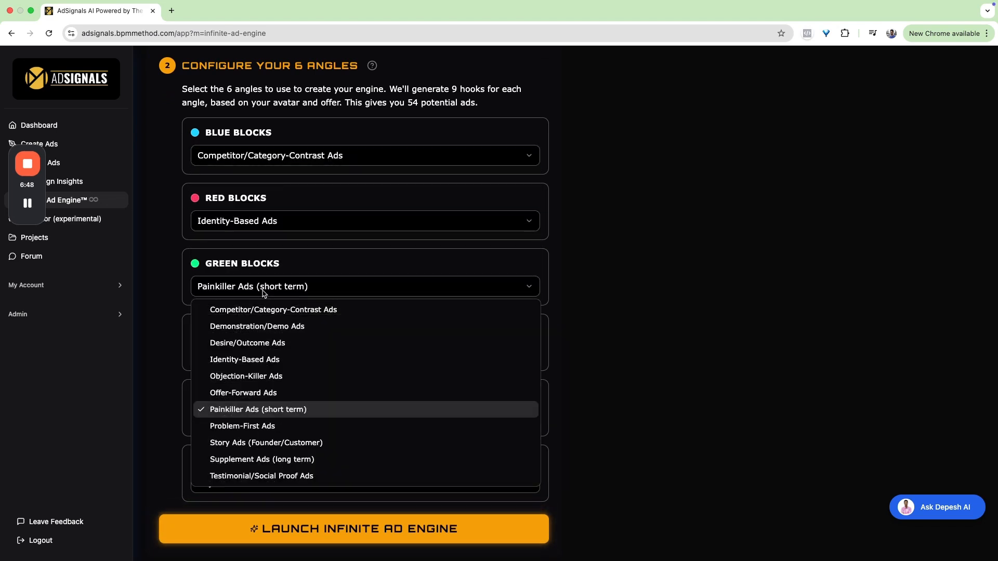
left_click(270, 414)
left_click(264, 357)
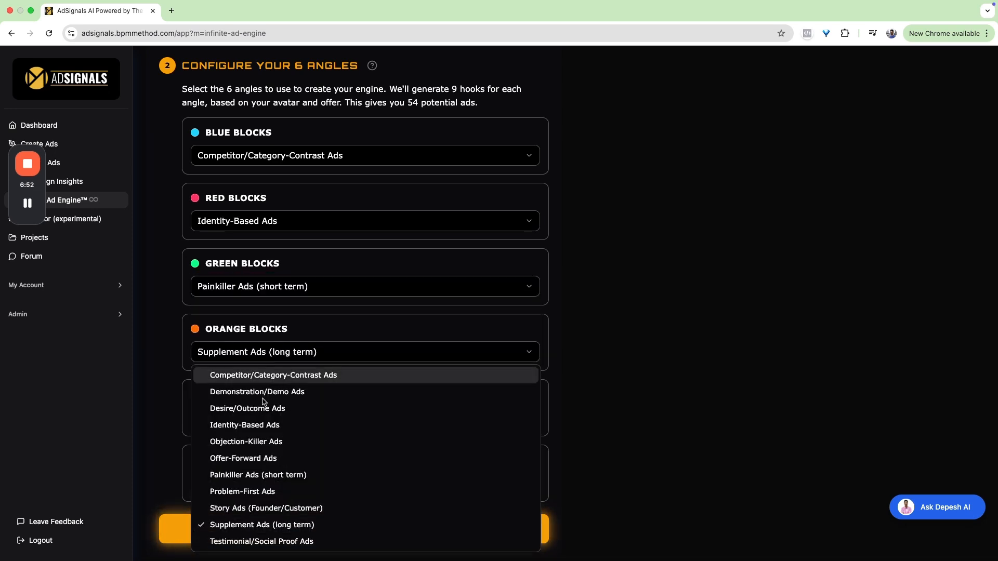
left_click(276, 542)
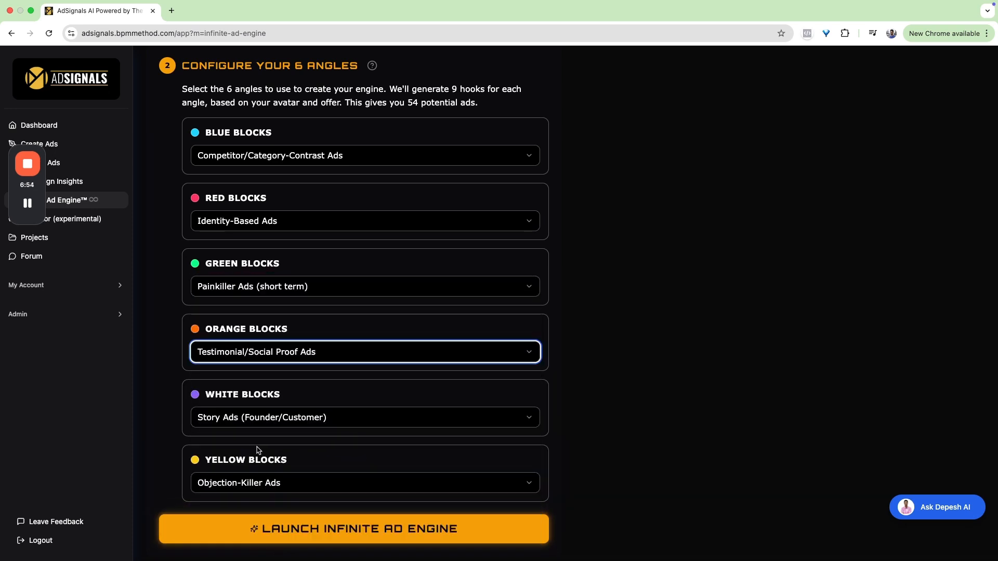
- Set the white blocks to Offer-Forward Ads, keep the yellow blocks on Objection-Killer Ads, and launch the Infinite Ad Engine
left_click(264, 427)
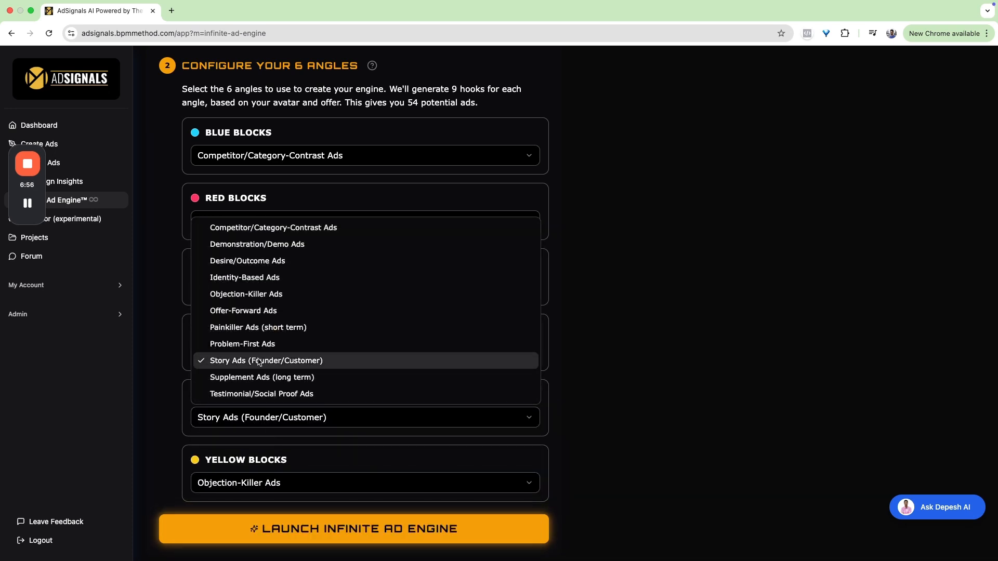
left_click(251, 314)
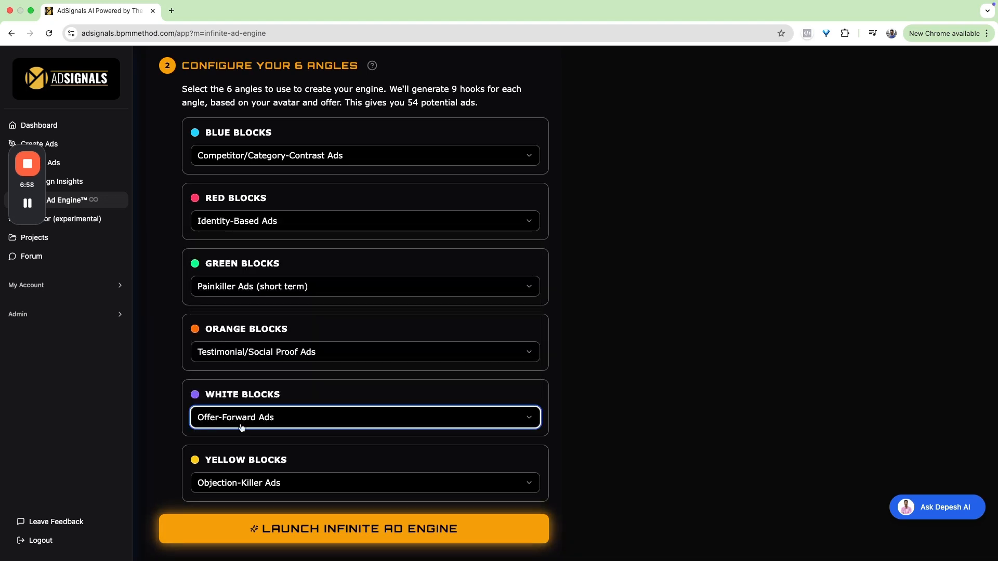
left_click(243, 480)
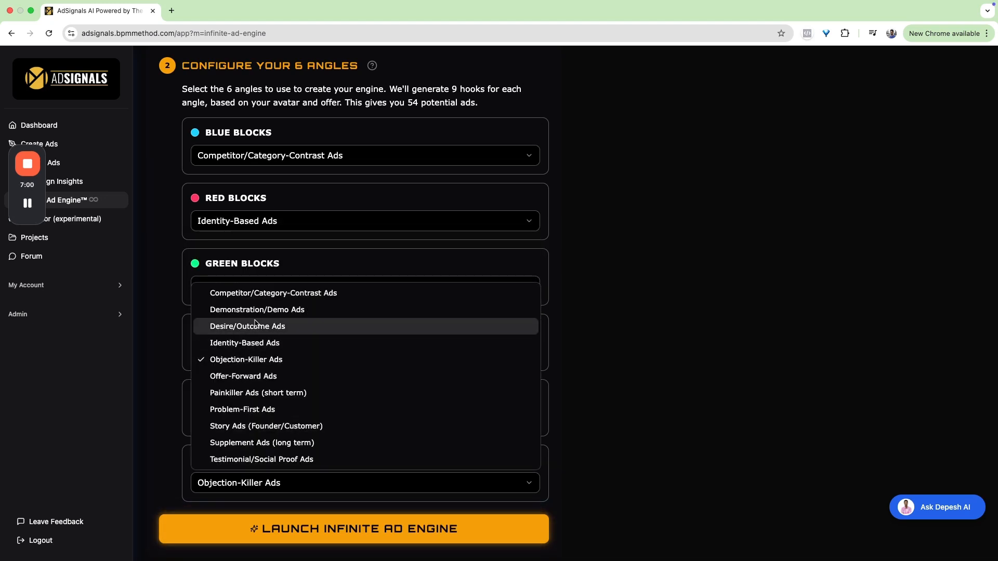
left_click(255, 363)
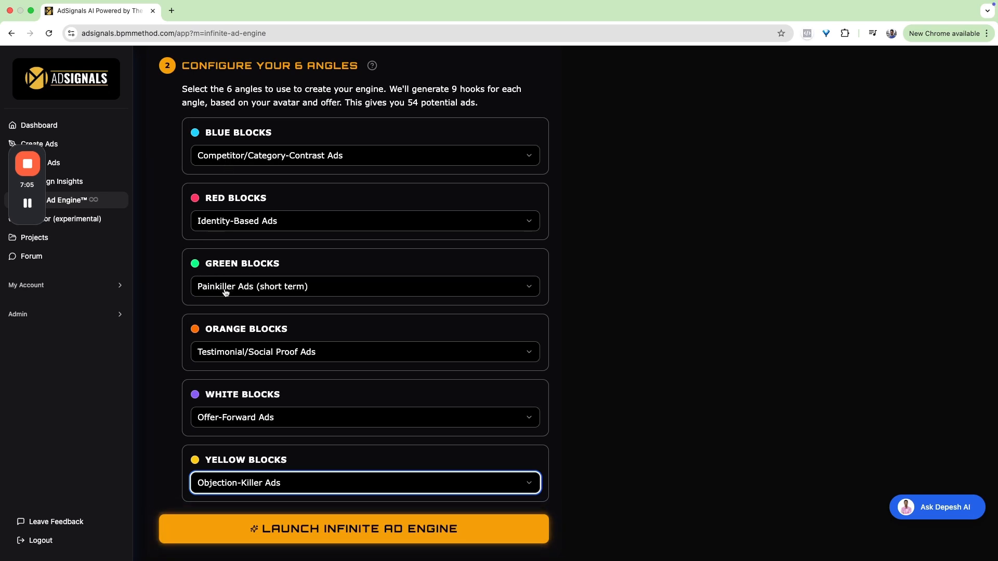
left_click(303, 528)
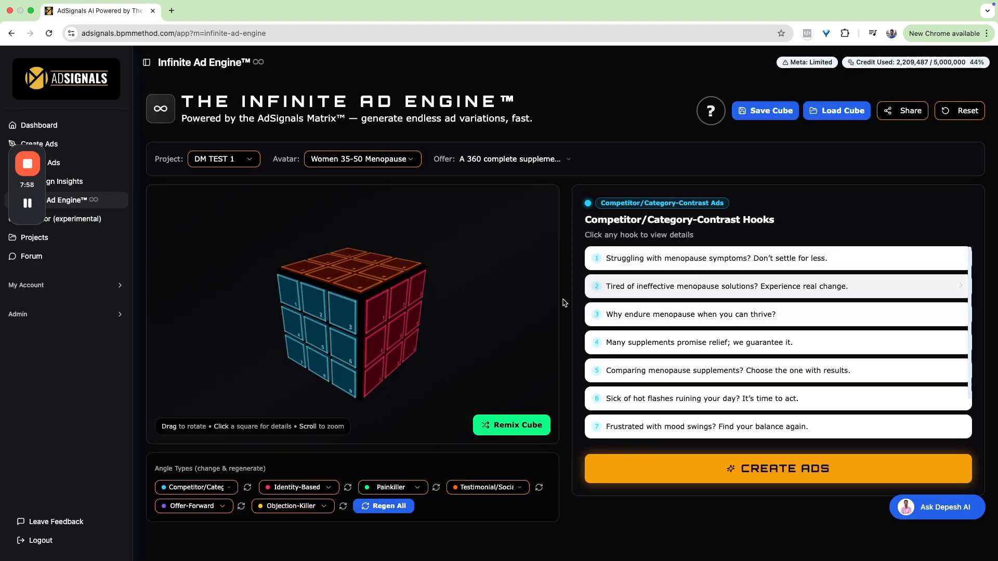
- Rotate the generated hook cube to view its other faces and remix the cube's hooks
left_click_drag(354, 327, 277, 255)
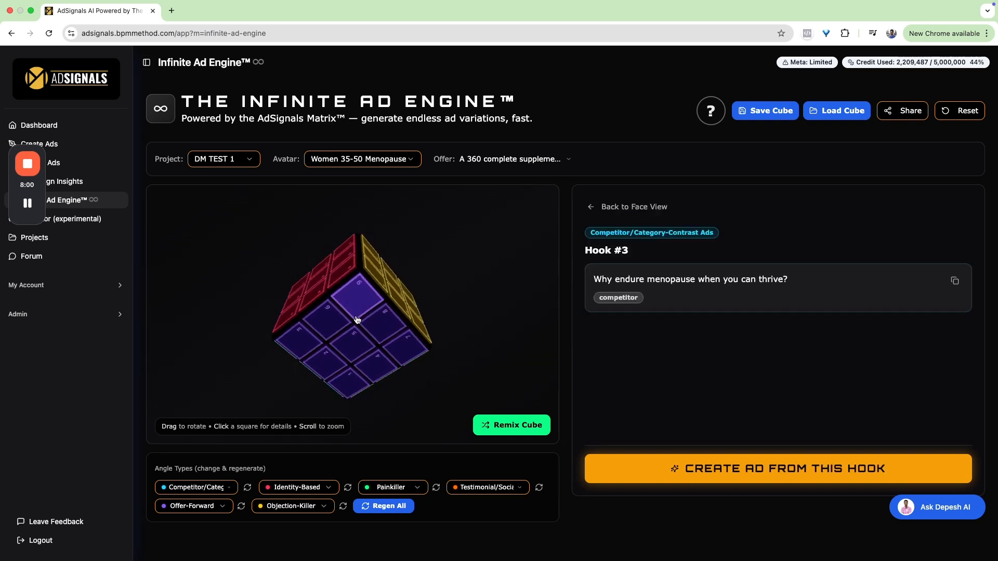
left_click(513, 430)
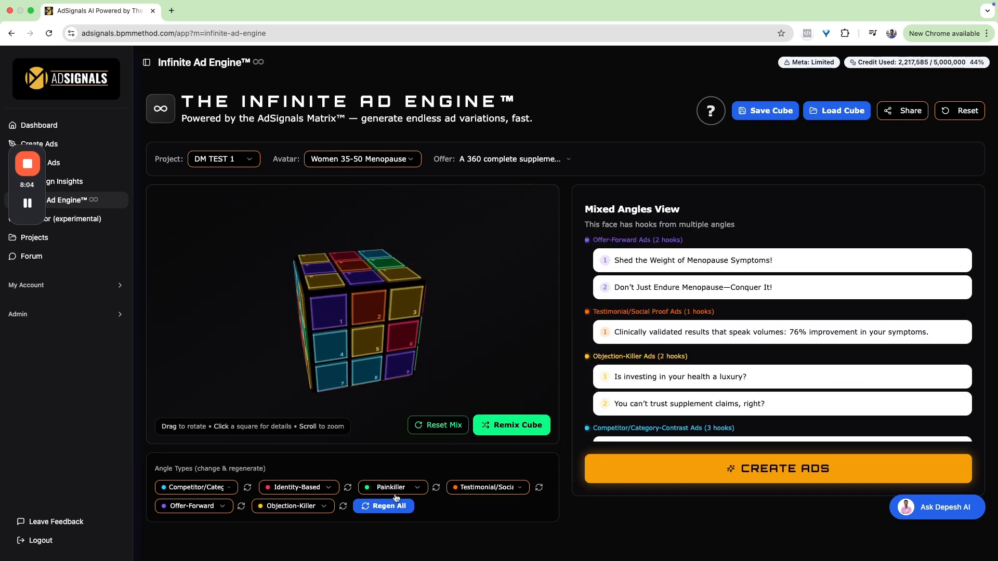
left_click(359, 488)
left_click(391, 513)
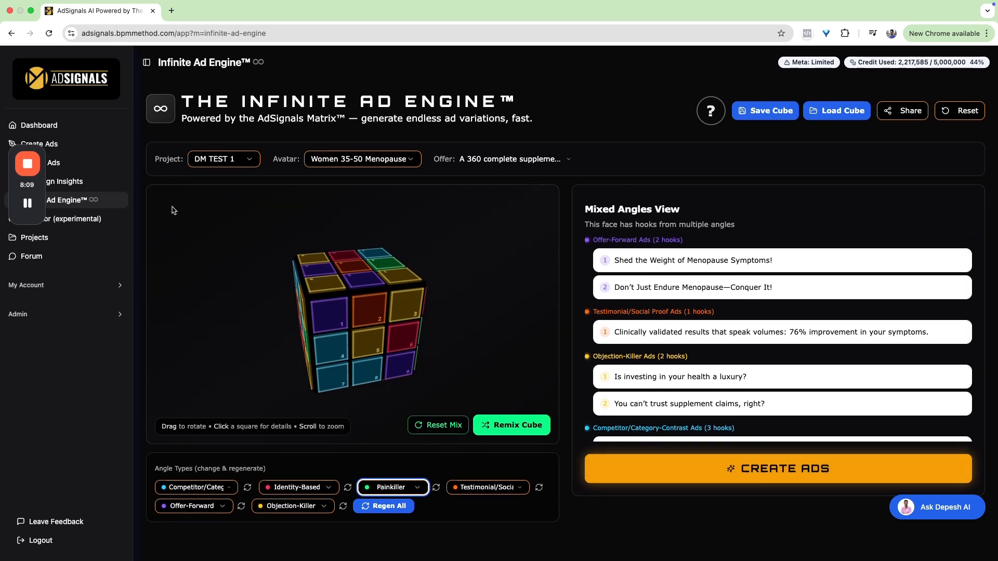
mouse_move(27, 167)
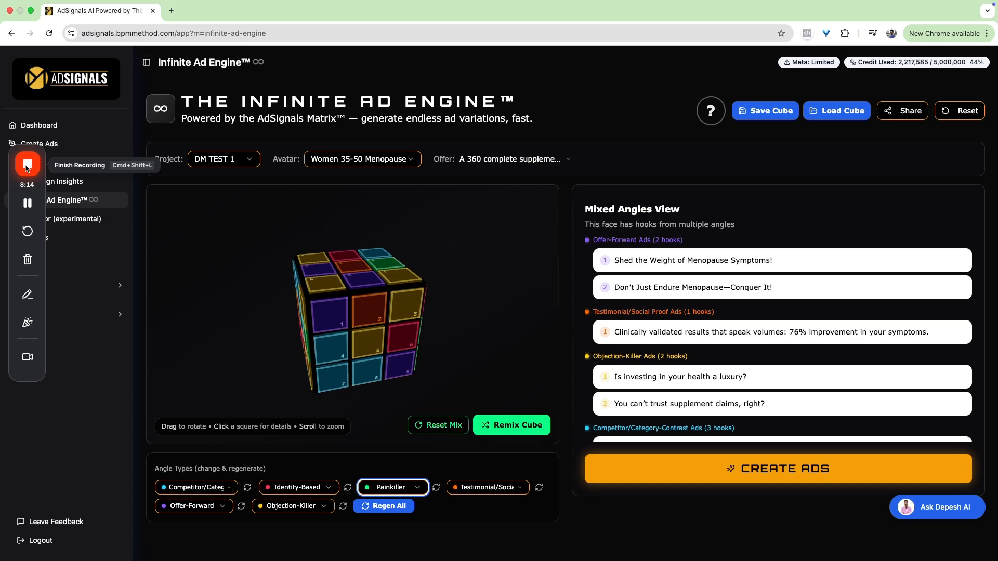
left_click(27, 166)
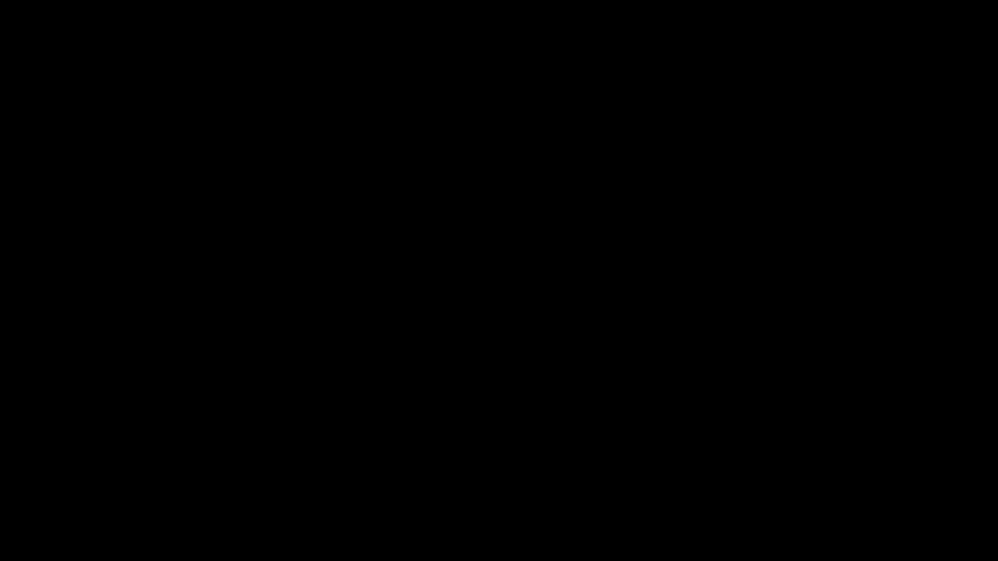